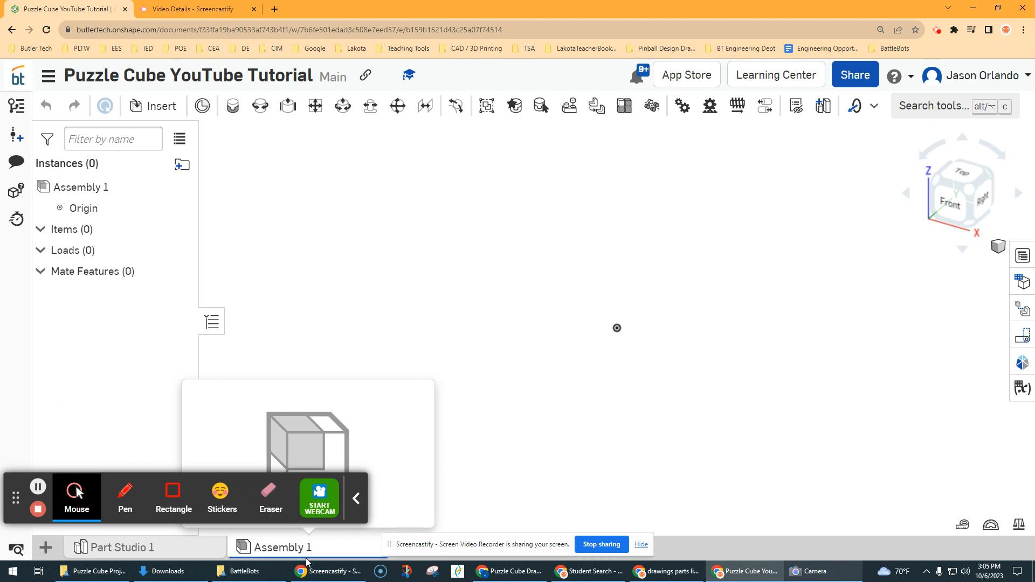
{"action": "left_click", "coordinate": [47, 547]}
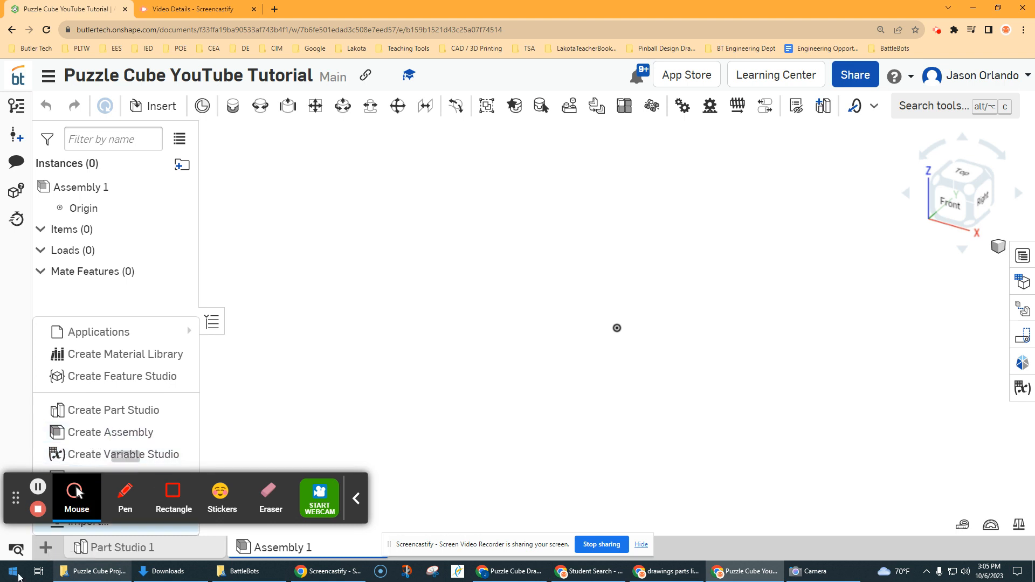
{"action": "left_click", "coordinate": [39, 551]}
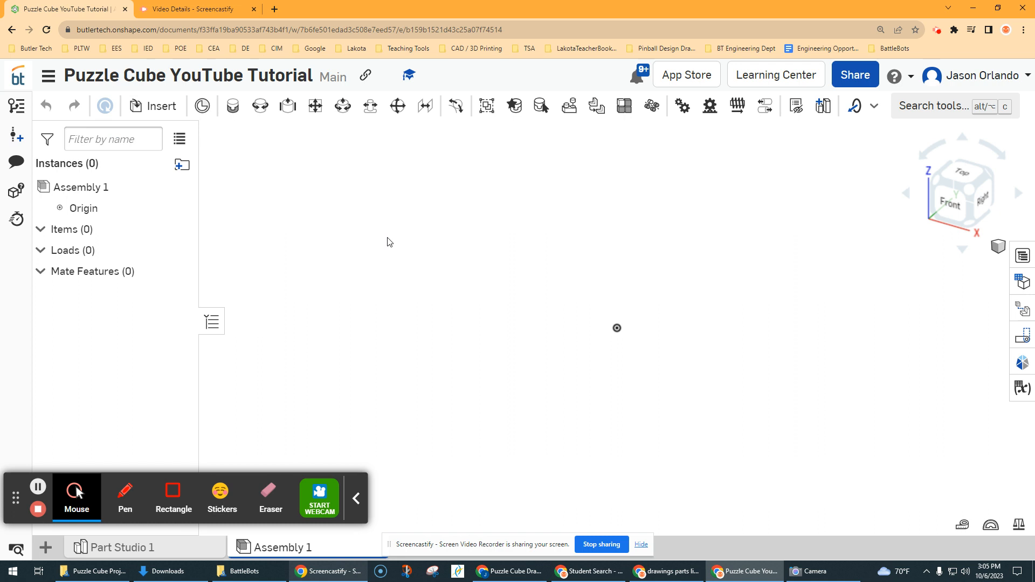
Switch to the Camera app to examine the physical puzzle pieces, and return to the Onshape assembly
{"action": "left_click", "coordinate": [810, 570]}
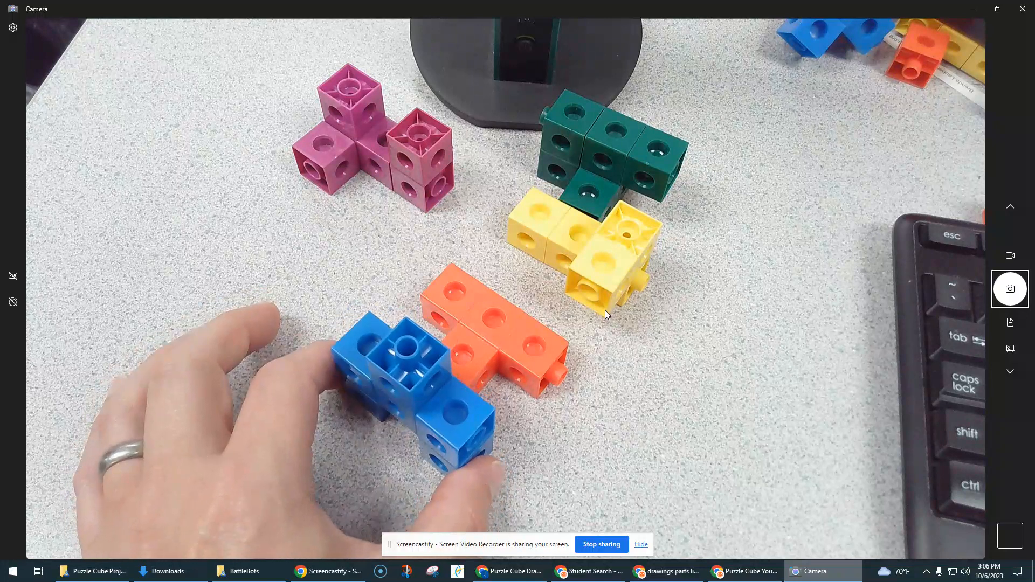
{"action": "key", "text": "alt+Tab"}
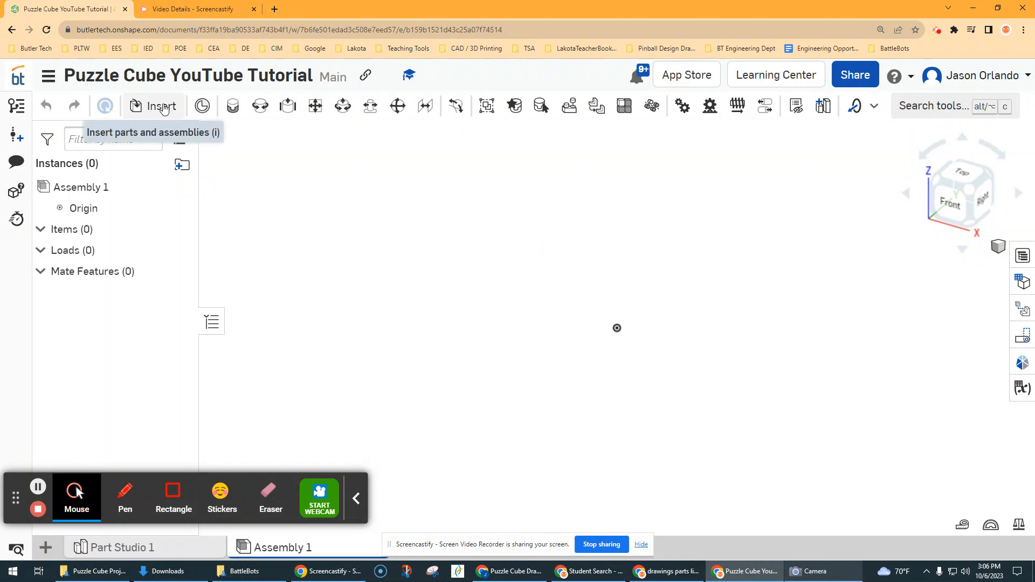
Insert the second Blue Part listed under Part Studio 1 into the empty assembly, placing it near the origin
{"action": "left_click", "coordinate": [156, 108]}
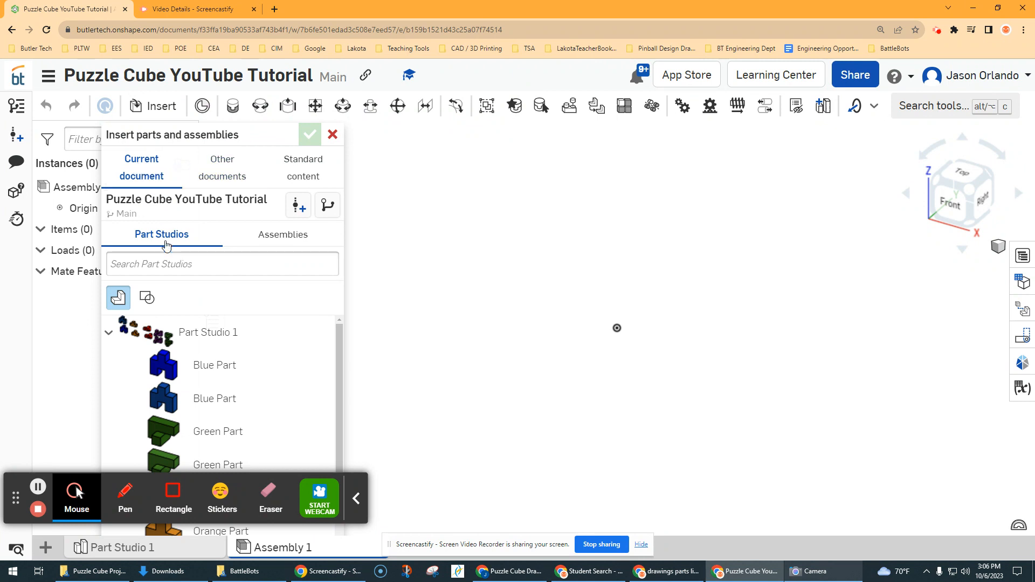
{"action": "scroll", "coordinate": [205, 359], "scroll_direction": "down", "scroll_amount": 1}
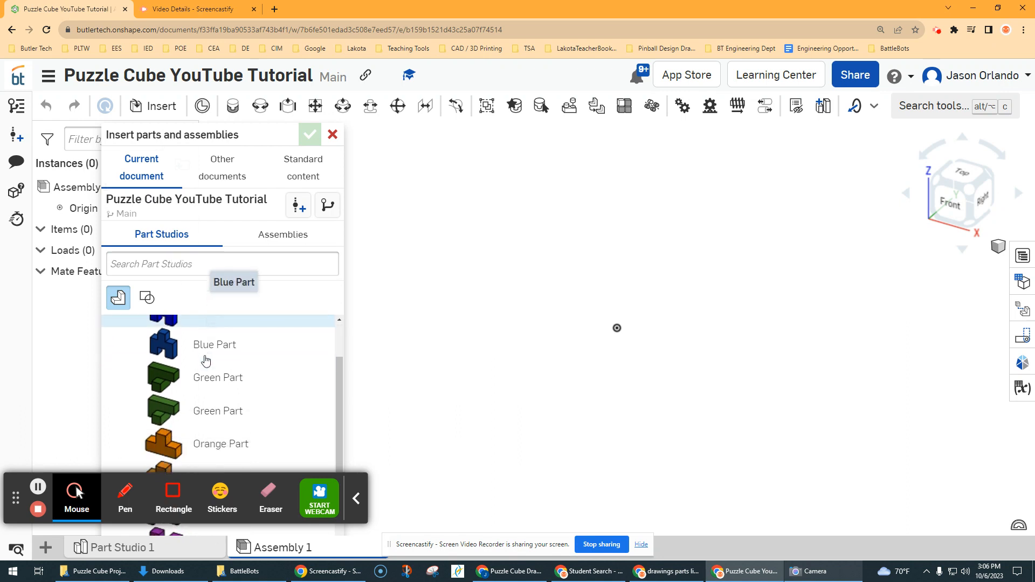
{"action": "scroll", "coordinate": [208, 365], "scroll_direction": "up", "scroll_amount": 1}
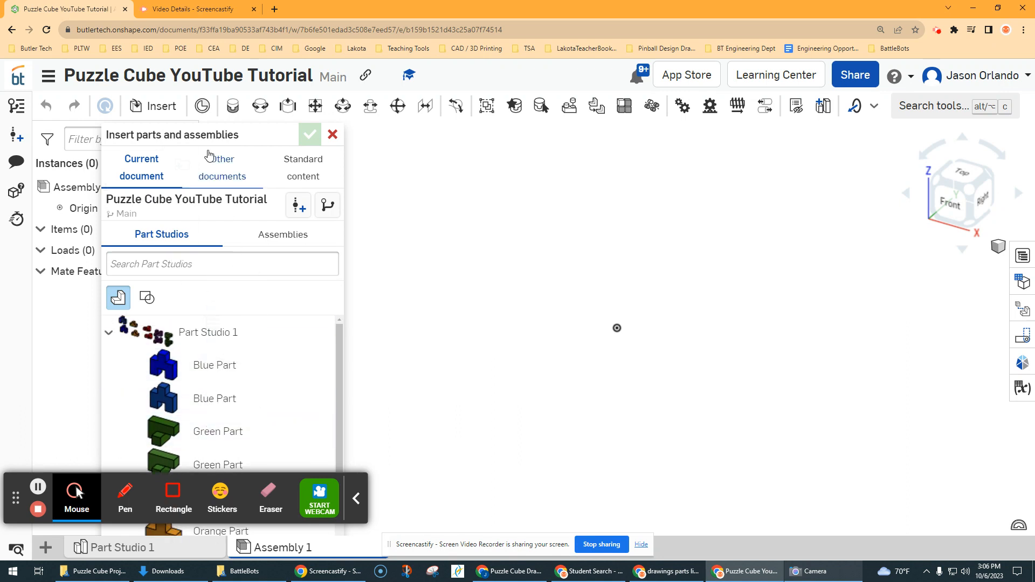
{"action": "left_click_drag", "start_coordinate": [215, 134], "coordinate": [190, 98]}
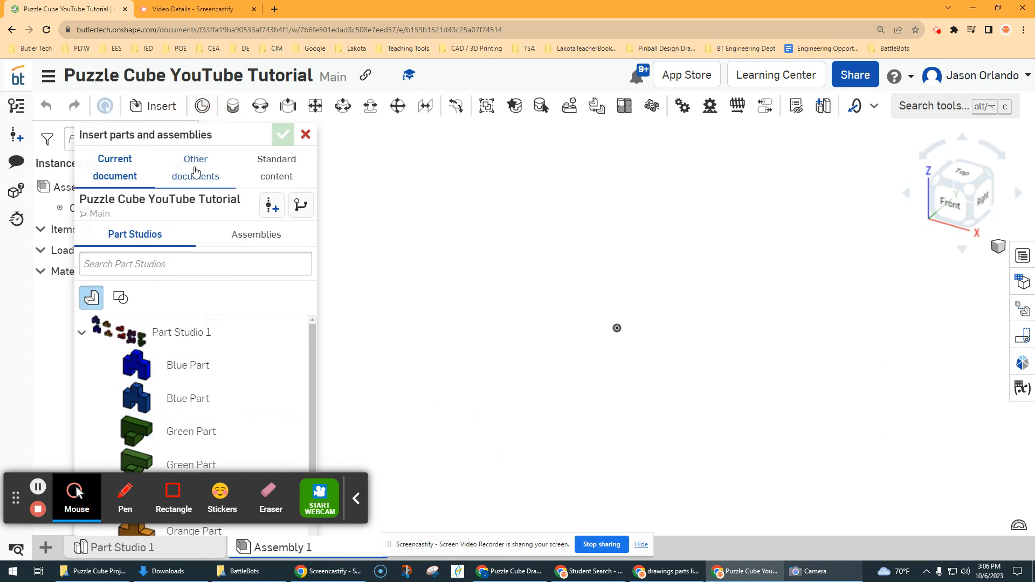
{"action": "scroll", "coordinate": [204, 358], "scroll_direction": "down", "scroll_amount": 3}
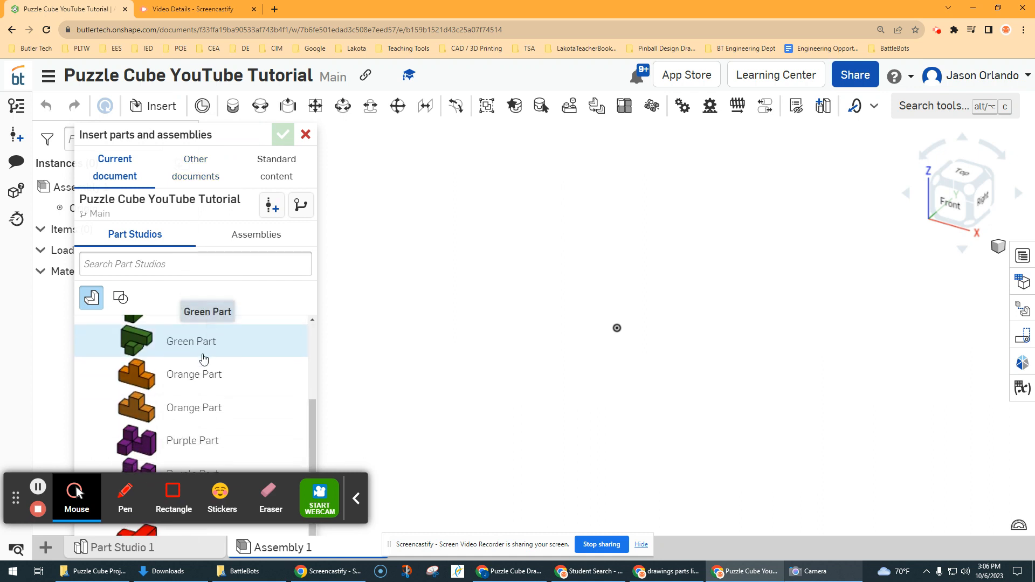
{"action": "scroll", "coordinate": [204, 361], "scroll_direction": "up", "scroll_amount": 3}
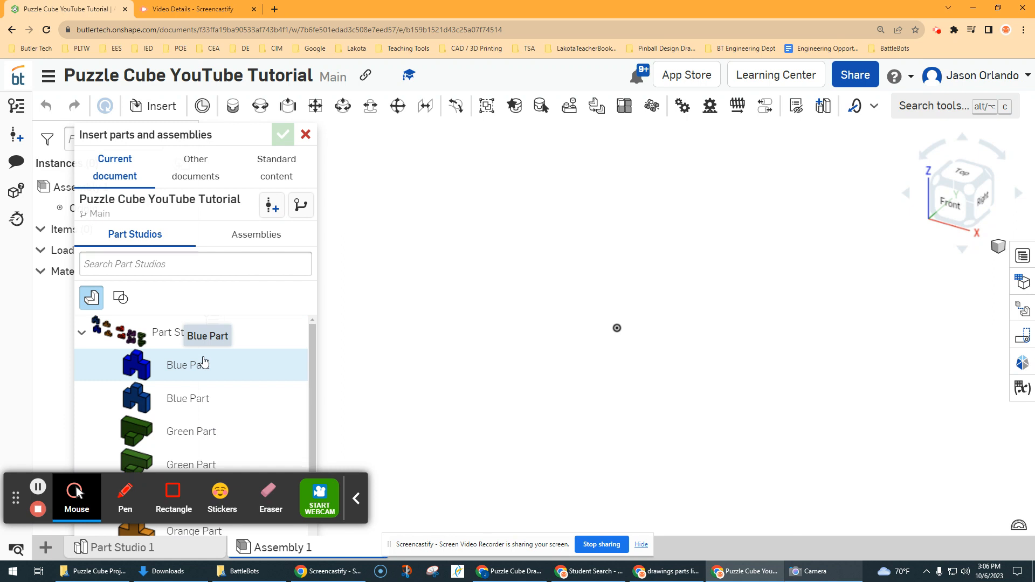
{"action": "scroll", "coordinate": [203, 361], "scroll_direction": "down", "scroll_amount": 3}
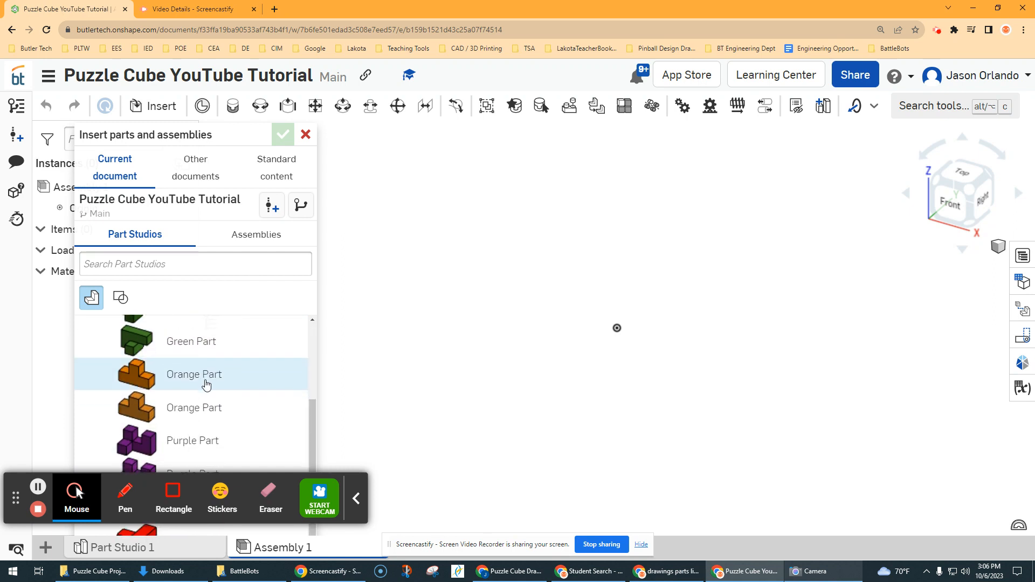
{"action": "scroll", "coordinate": [198, 383], "scroll_direction": "up", "scroll_amount": 3}
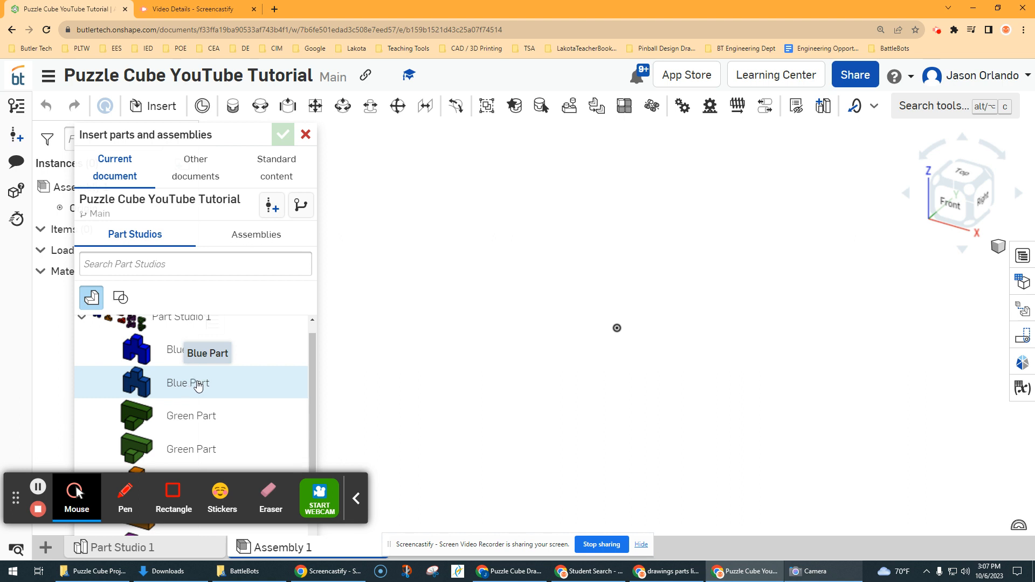
{"action": "scroll", "coordinate": [183, 389], "scroll_direction": "down", "scroll_amount": 1}
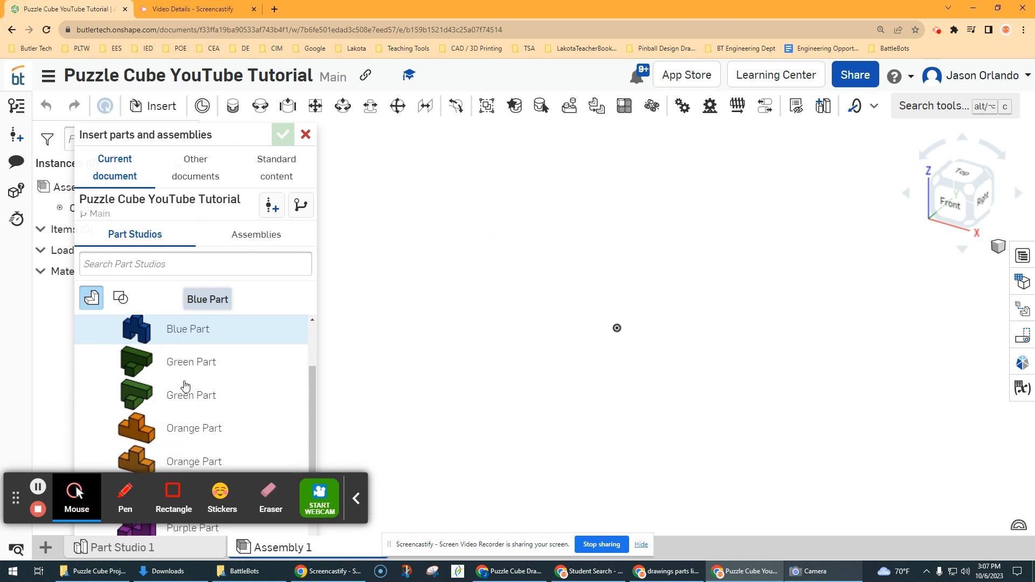
{"action": "left_click", "coordinate": [190, 332]}
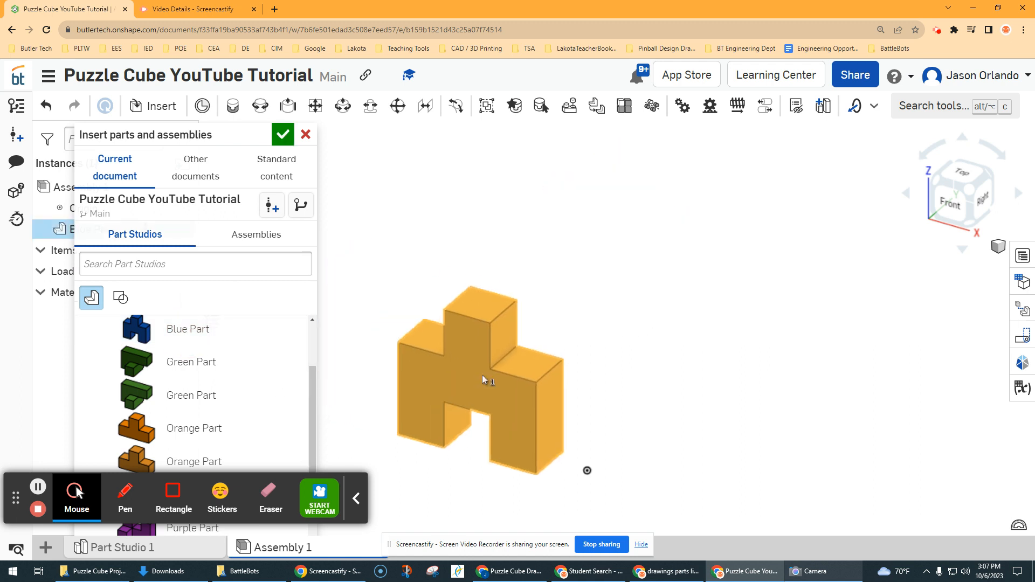
{"action": "left_click", "coordinate": [511, 367]}
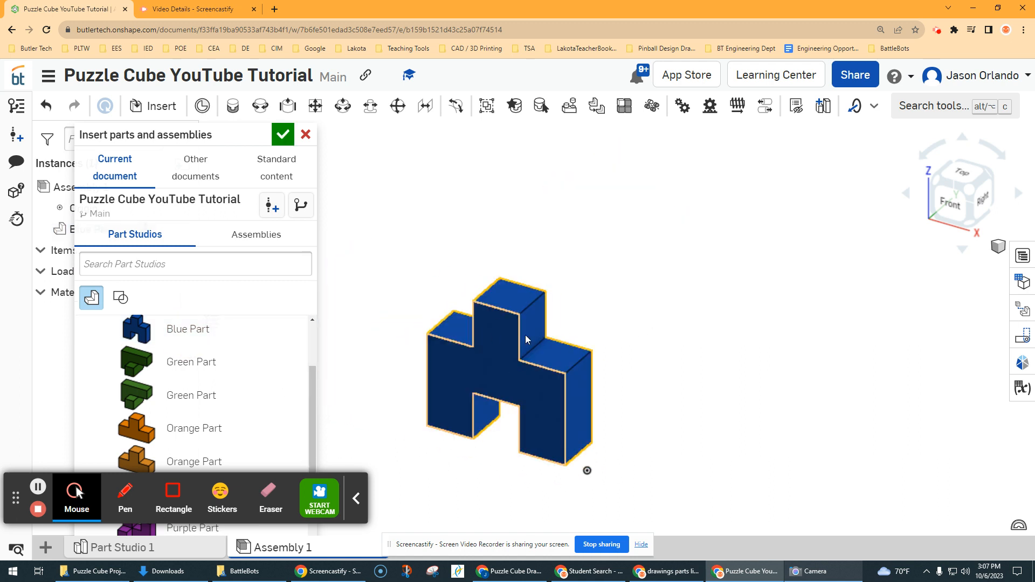
{"action": "left_click", "coordinate": [283, 135]}
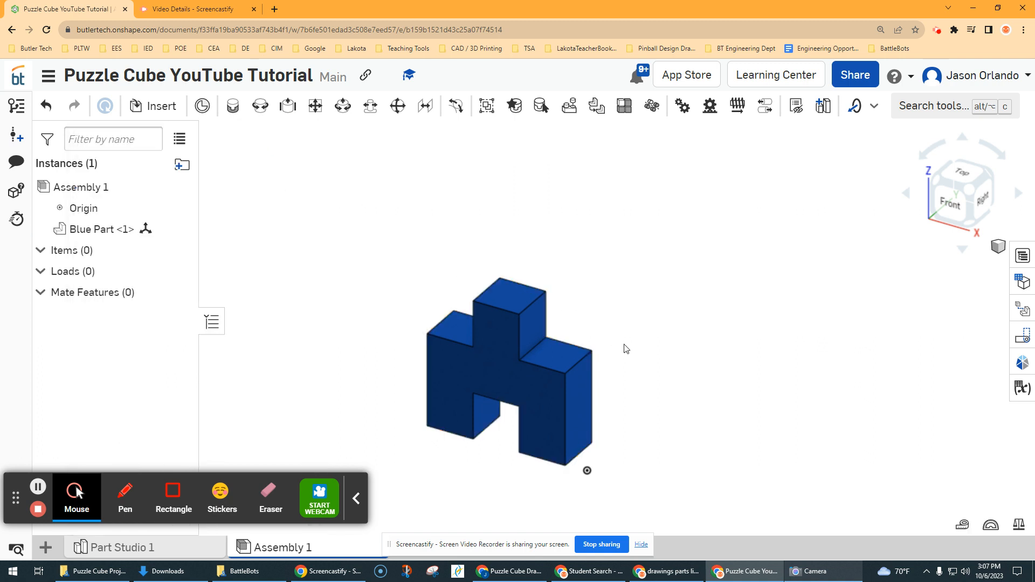
Relocate the blue part's manipulator to its lower front right corner and move that corner to the assembly origin
{"action": "middle_click_drag", "start_coordinate": [624, 345], "coordinate": [574, 270]}
{"action": "scroll", "coordinate": [560, 339], "scroll_direction": "up", "scroll_amount": 2}
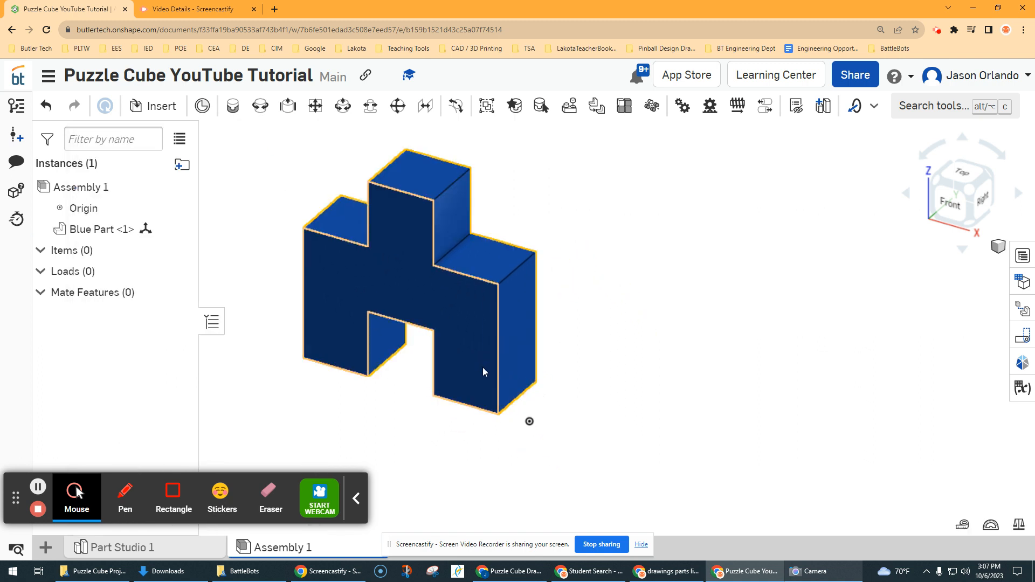
{"action": "scroll", "coordinate": [534, 425], "scroll_direction": "up", "scroll_amount": 1}
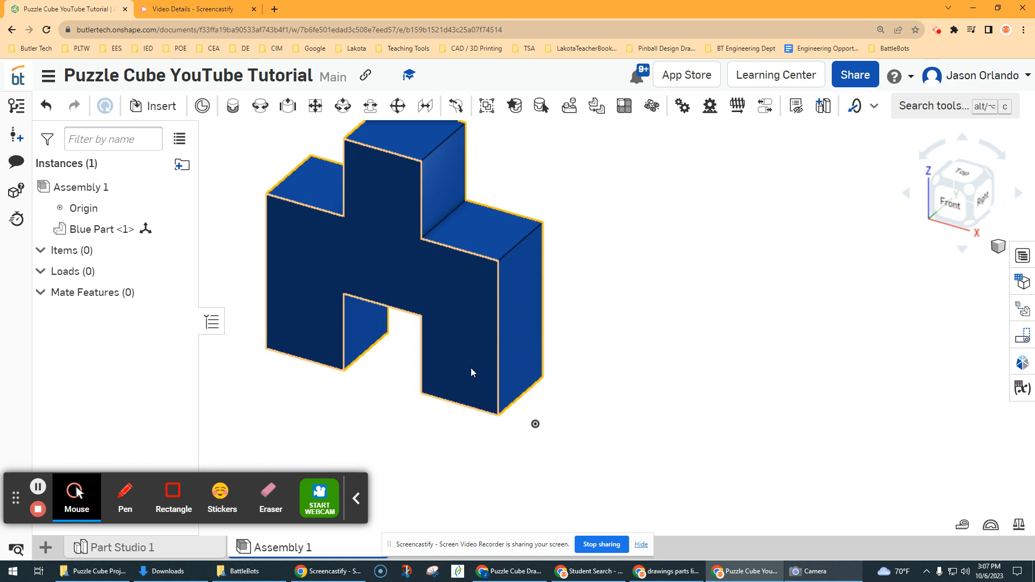
{"action": "left_click", "coordinate": [467, 361]}
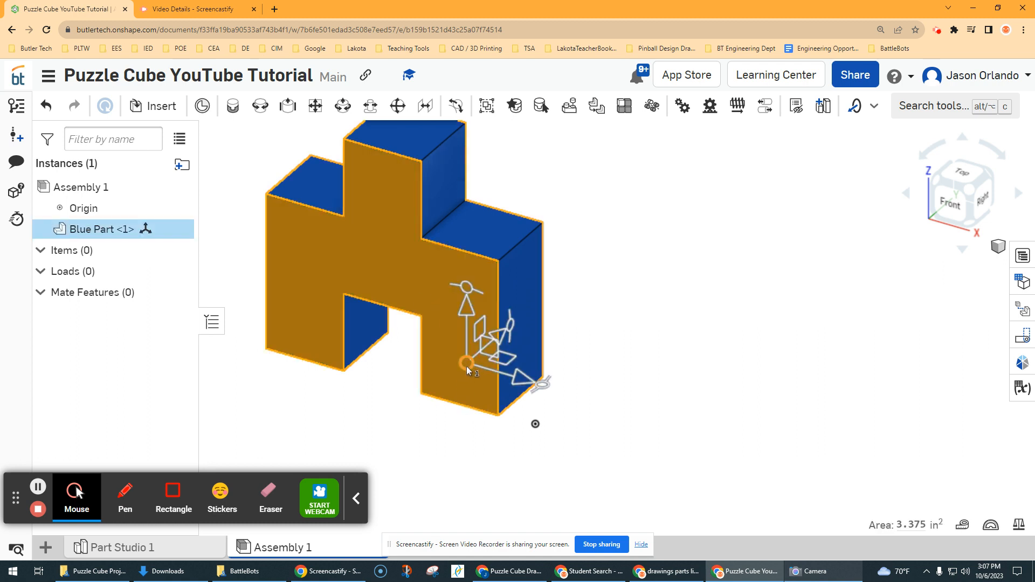
{"action": "left_click_drag", "start_coordinate": [467, 365], "coordinate": [489, 426]}
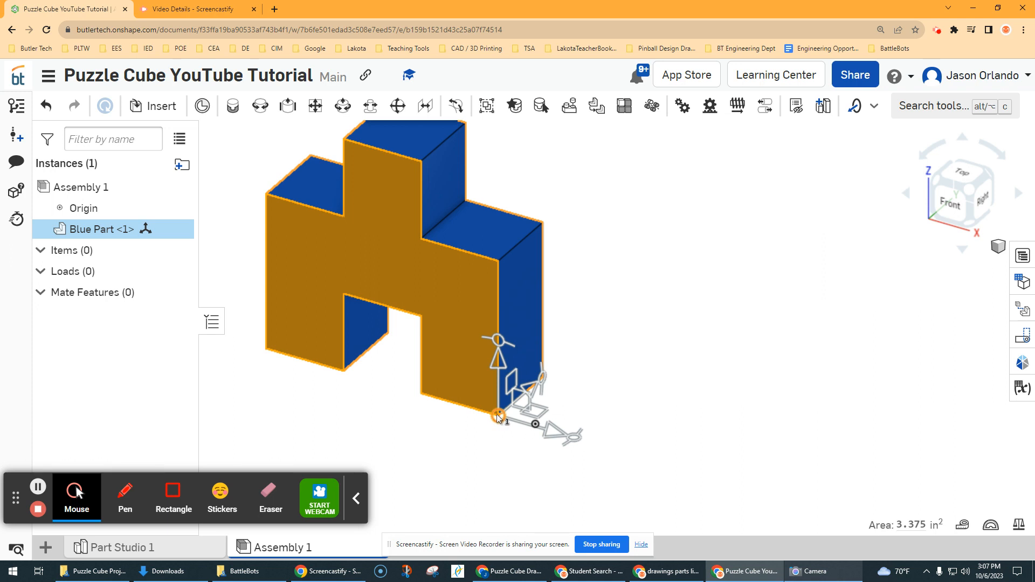
{"action": "right_click", "coordinate": [497, 418]}
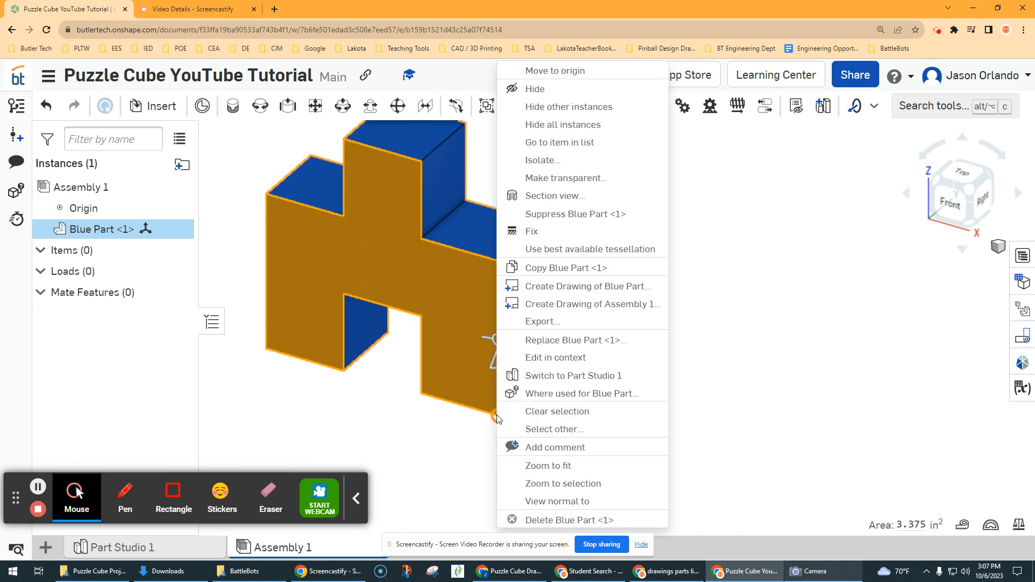
{"action": "left_click", "coordinate": [556, 71]}
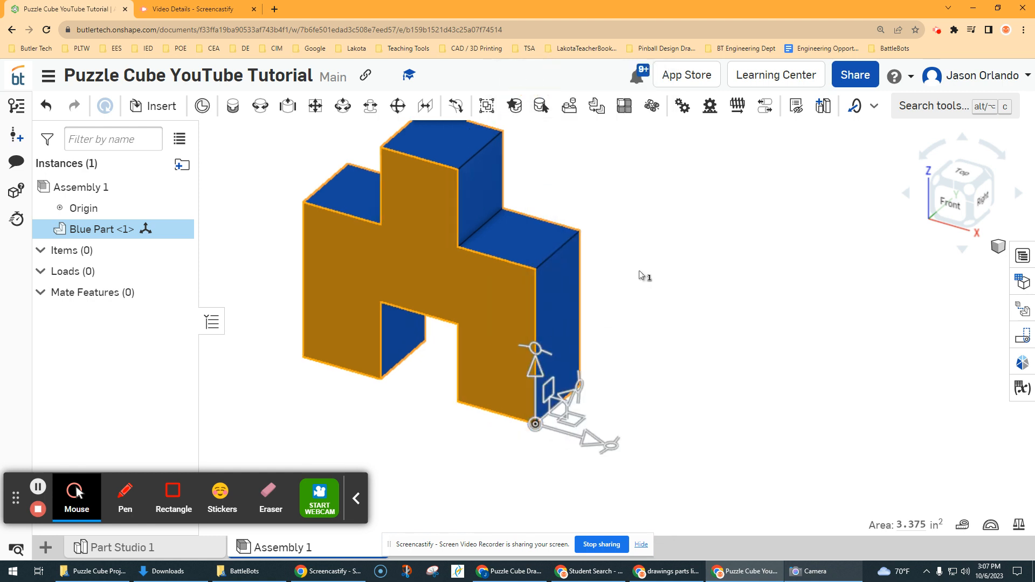
{"action": "left_click", "coordinate": [649, 290]}
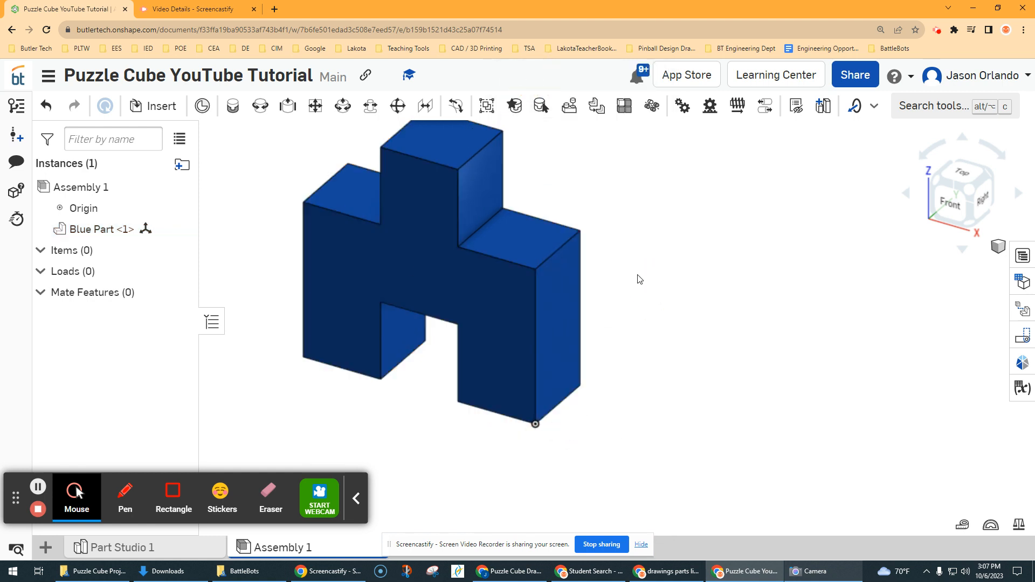
Fix the blue part in place in the assembly and test that it cannot be moved
{"action": "right_click", "coordinate": [113, 232]}
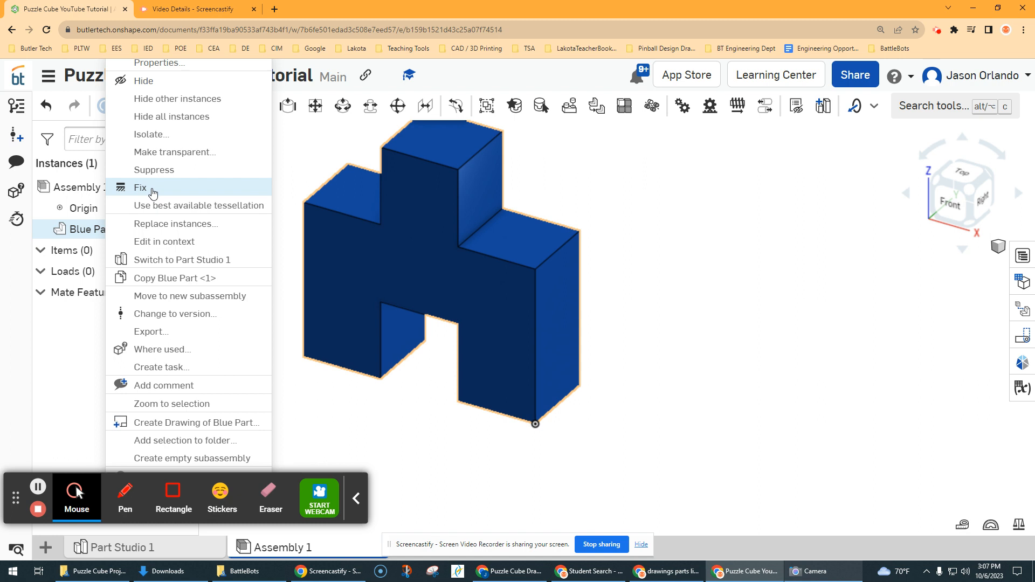
{"action": "left_click", "coordinate": [150, 190]}
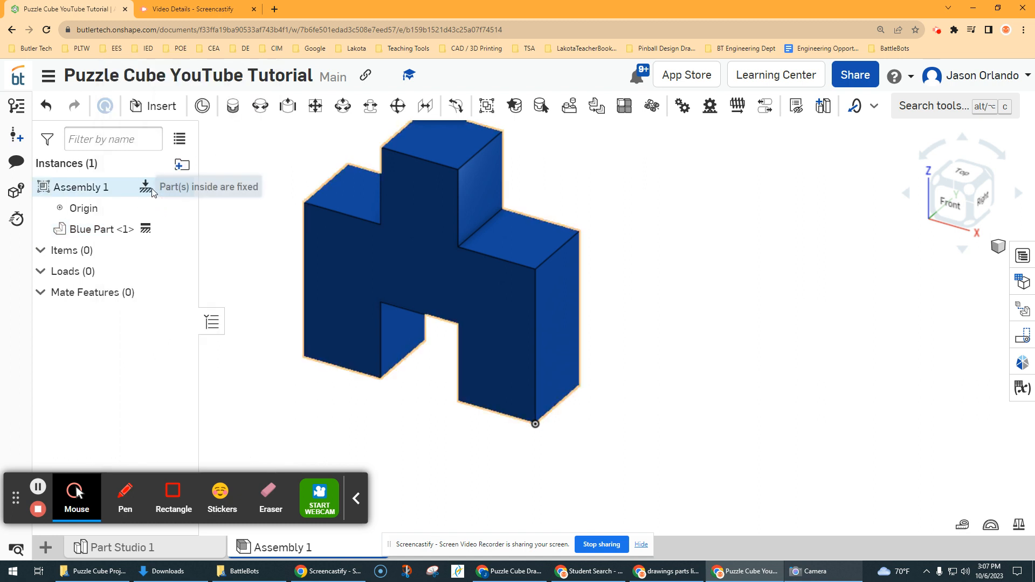
{"action": "left_click_drag", "start_coordinate": [341, 257], "coordinate": [516, 302]}
{"action": "scroll", "coordinate": [590, 290], "scroll_direction": "down", "scroll_amount": 2}
{"action": "middle_click_drag", "start_coordinate": [673, 300], "coordinate": [635, 334]}
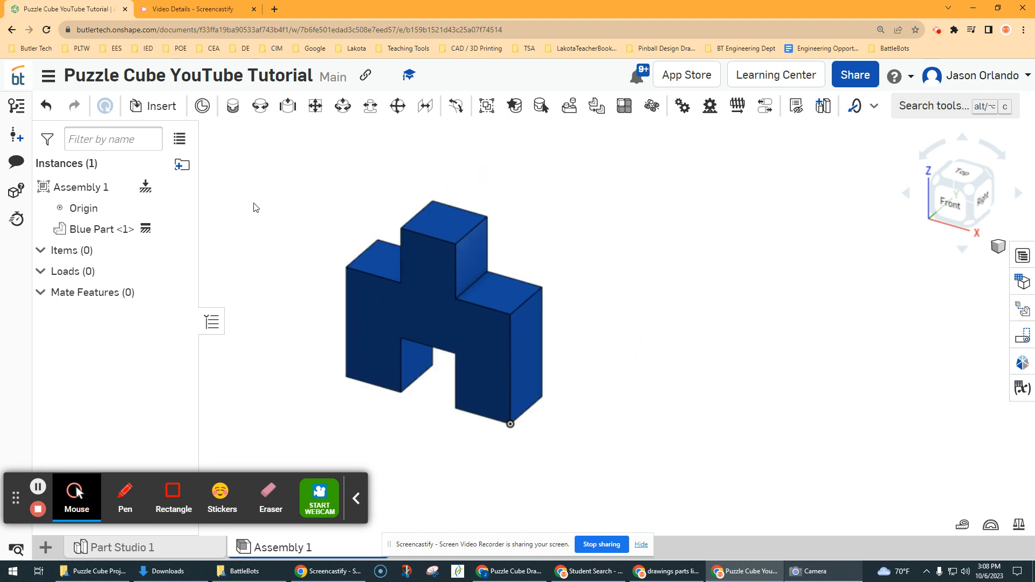
Insert the second Orange Part listed under Part Studio 1, placing it to the right of the blue part
{"action": "left_click", "coordinate": [166, 110]}
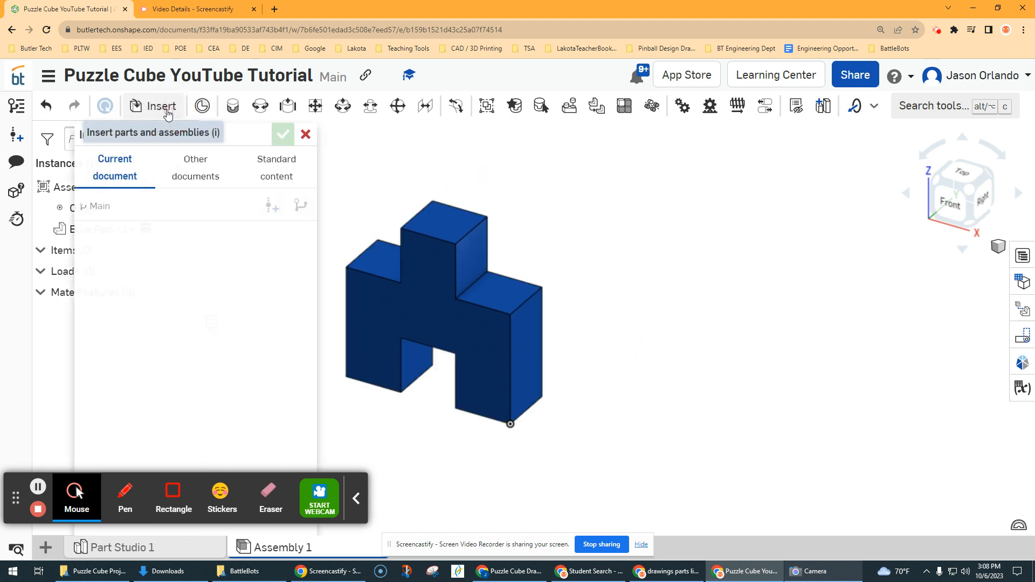
{"action": "scroll", "coordinate": [175, 350], "scroll_direction": "down", "scroll_amount": 3}
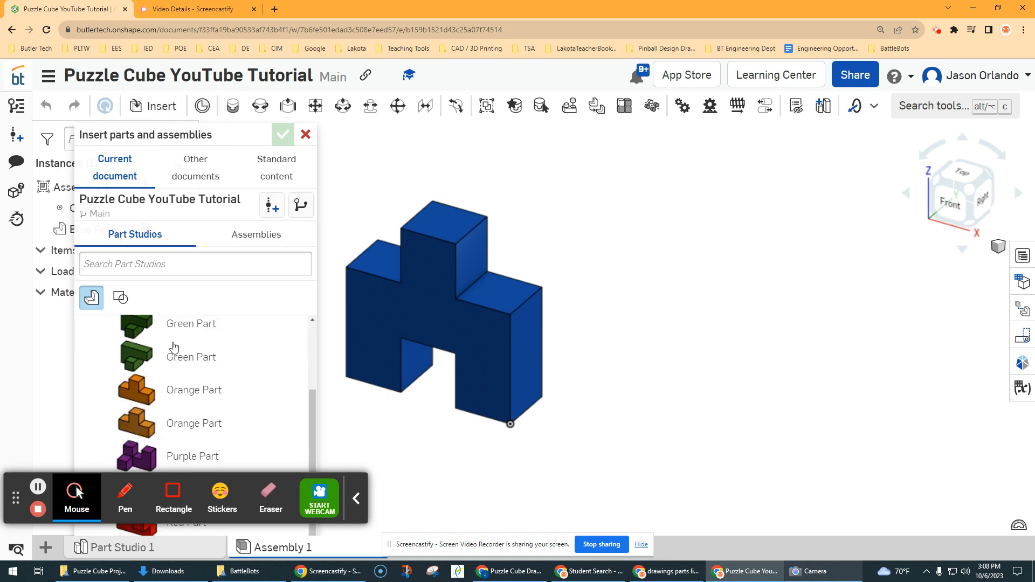
{"action": "left_click", "coordinate": [202, 408]}
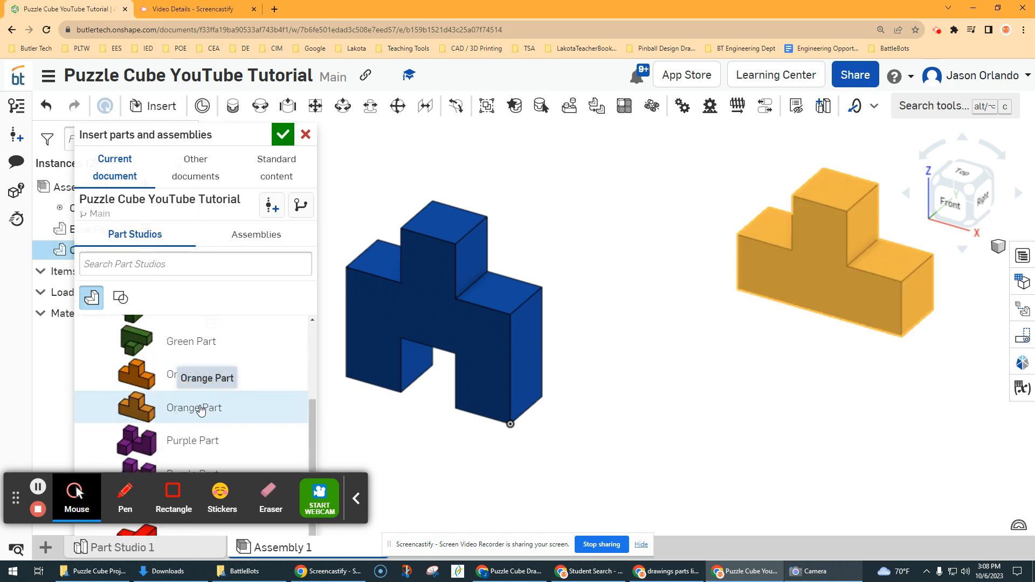
{"action": "left_click", "coordinate": [637, 267]}
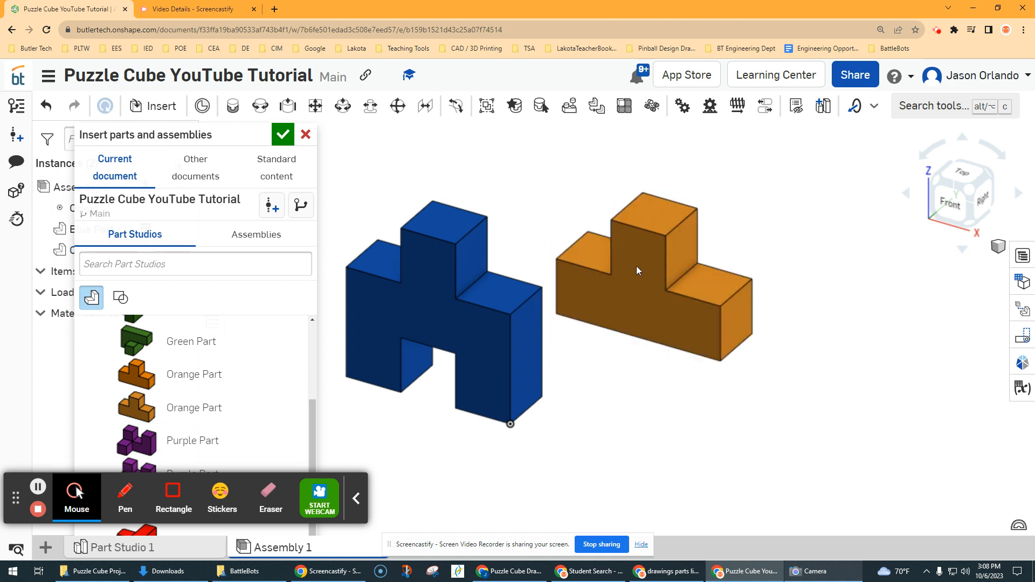
{"action": "left_click", "coordinate": [283, 136]}
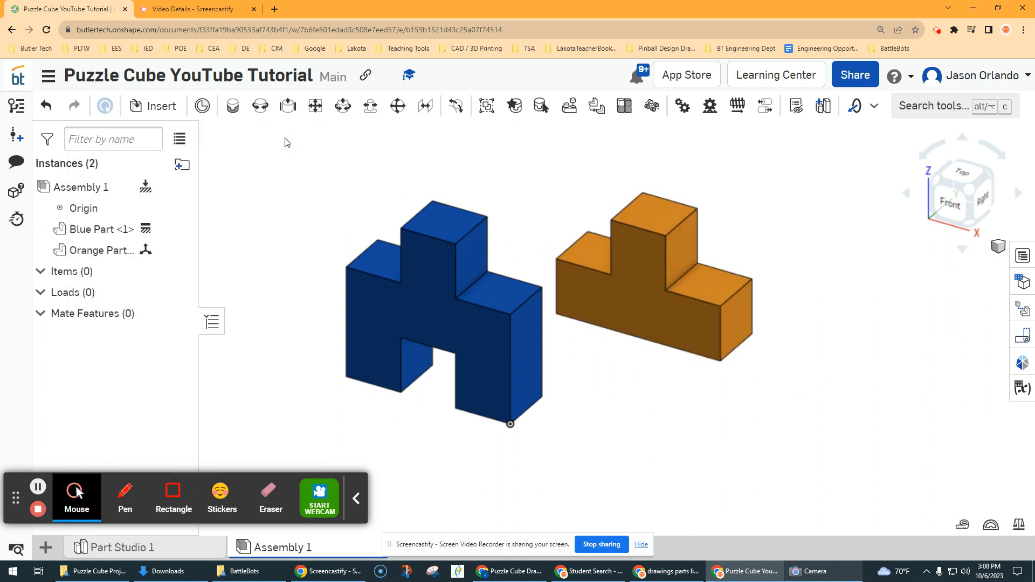
Check the physical blocks in the Camera app and rotate the orange part 90 degrees about the X axis so its middle block faces forward
{"action": "key", "text": "alt+Tab"}
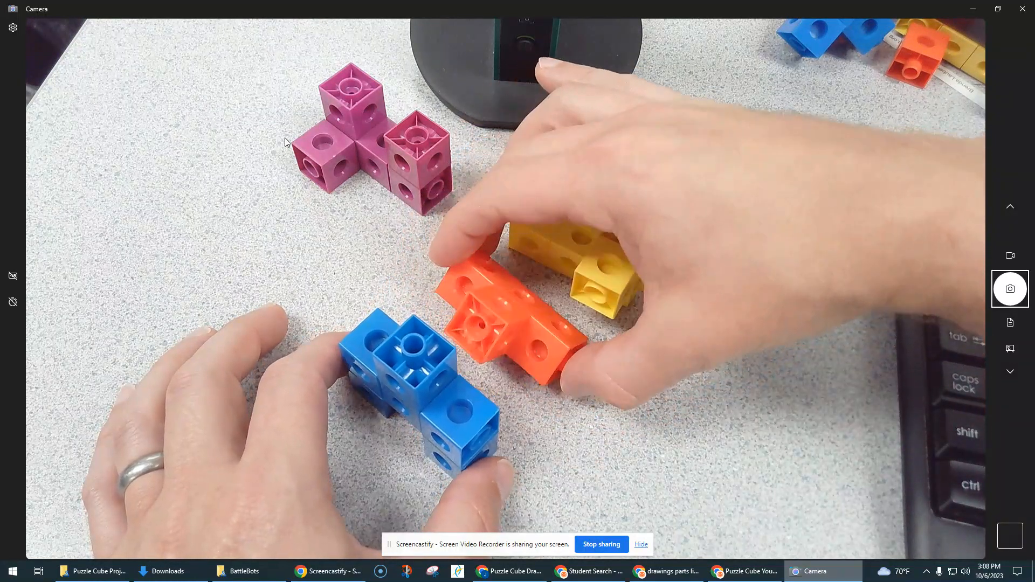
{"action": "key", "text": "alt+Tab"}
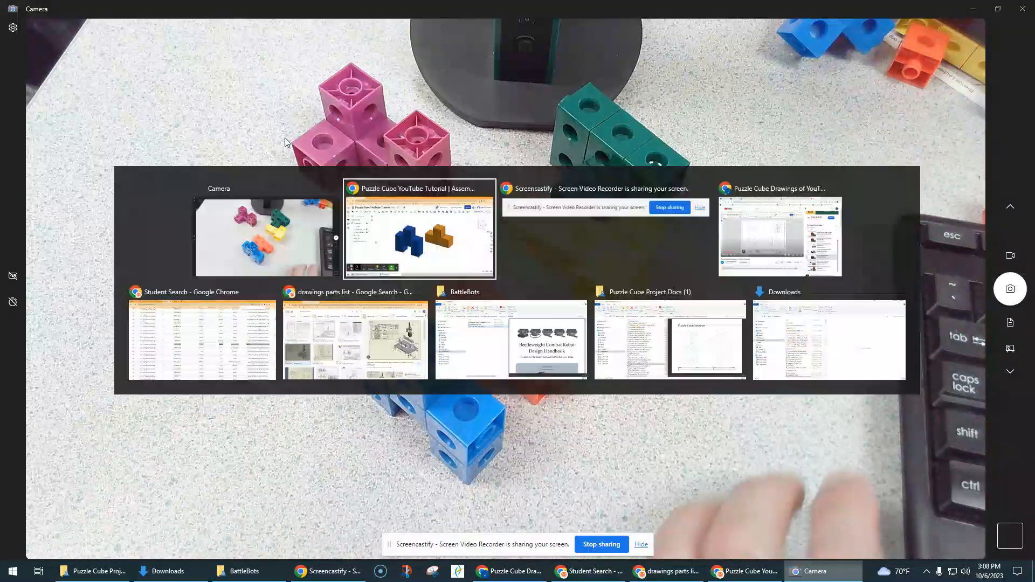
{"action": "left_click", "coordinate": [653, 265]}
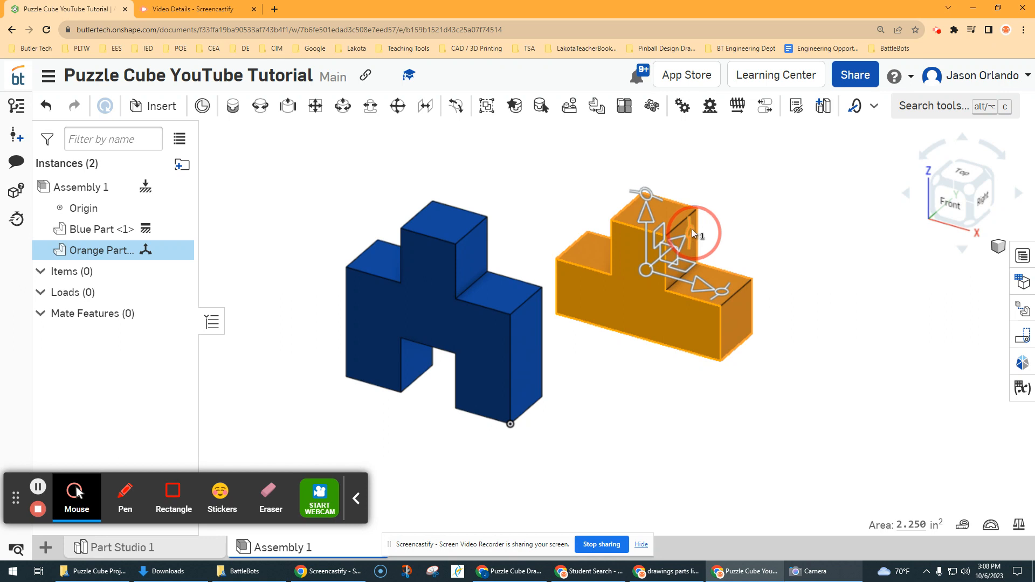
{"action": "left_click_drag", "start_coordinate": [691, 228], "coordinate": [647, 229]}
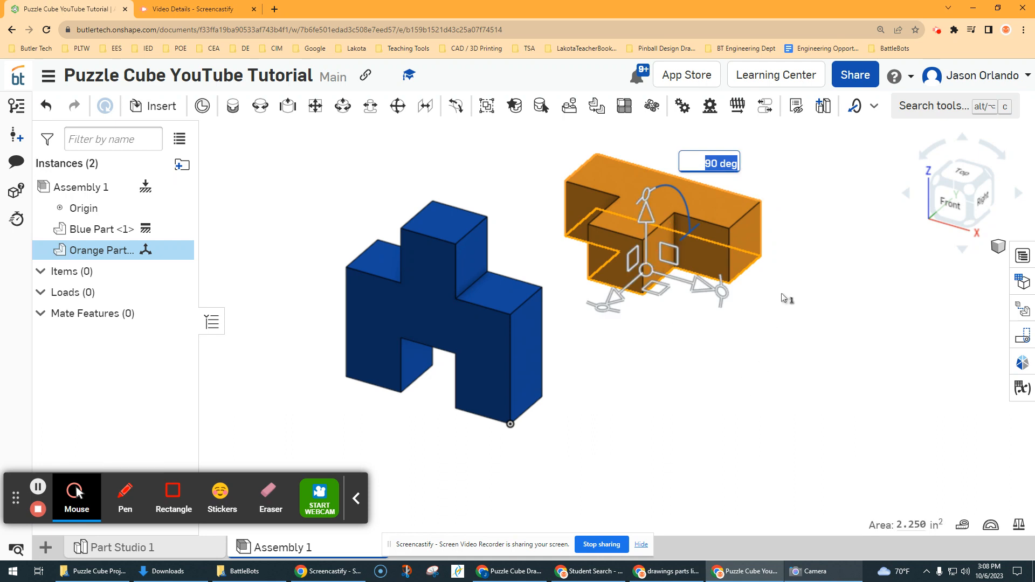
{"action": "left_click", "coordinate": [823, 249]}
{"action": "left_click", "coordinate": [859, 219]}
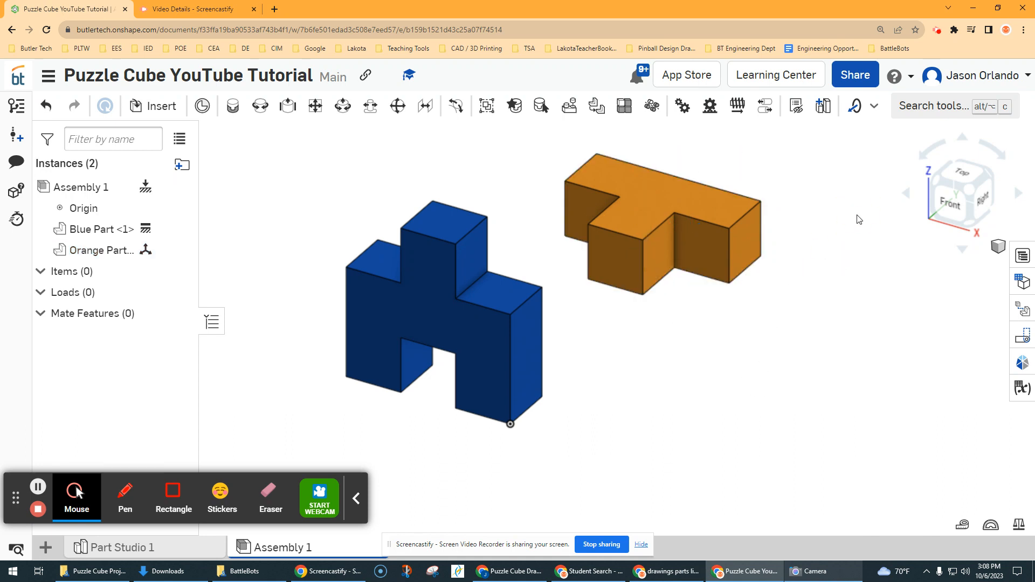
Move the orange part forward along the Y axis by about 0.61 in
{"action": "left_click", "coordinate": [710, 202]}
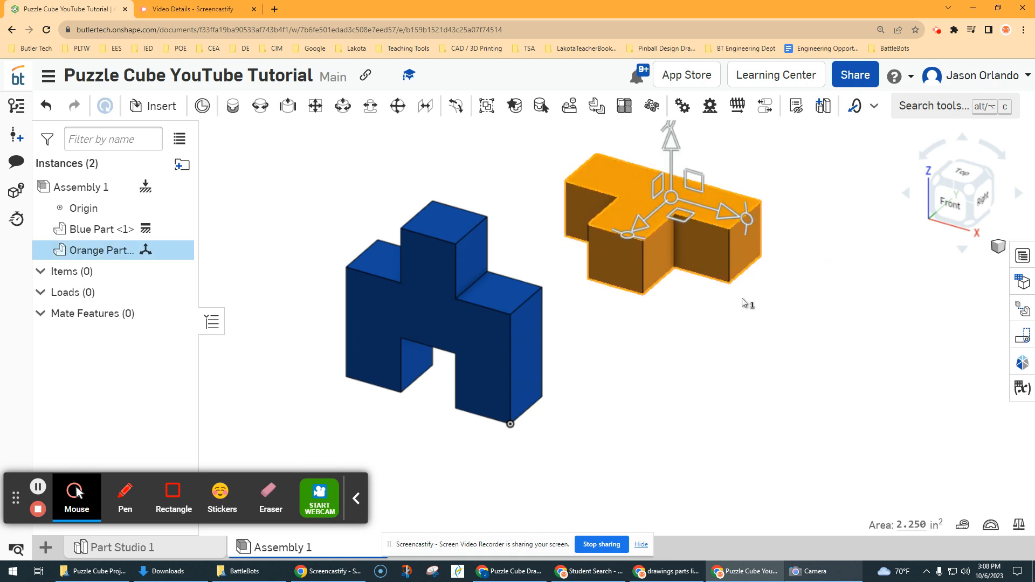
{"action": "scroll", "coordinate": [744, 303], "scroll_direction": "up", "scroll_amount": 2}
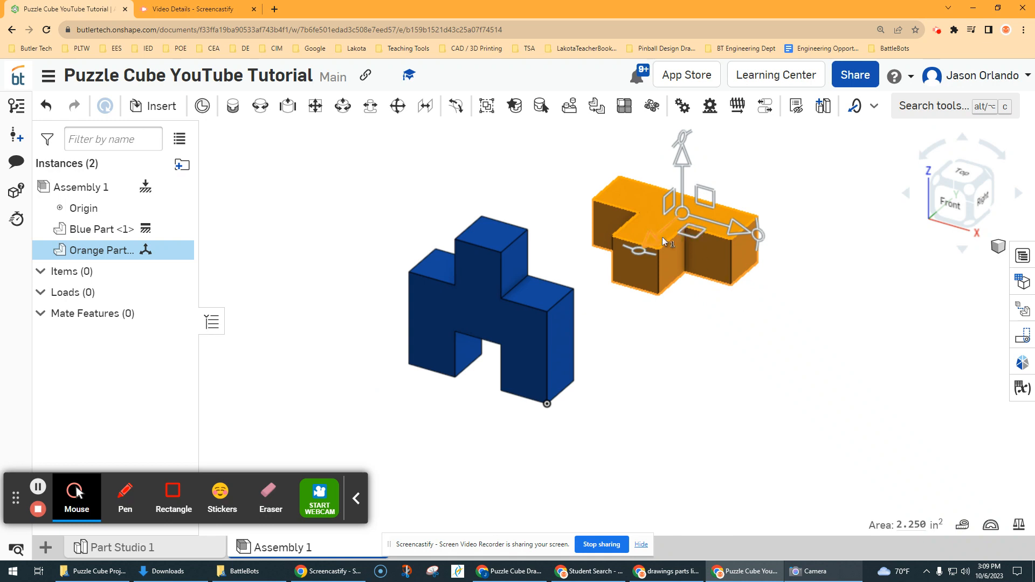
{"action": "left_click_drag", "start_coordinate": [651, 237], "coordinate": [634, 263]}
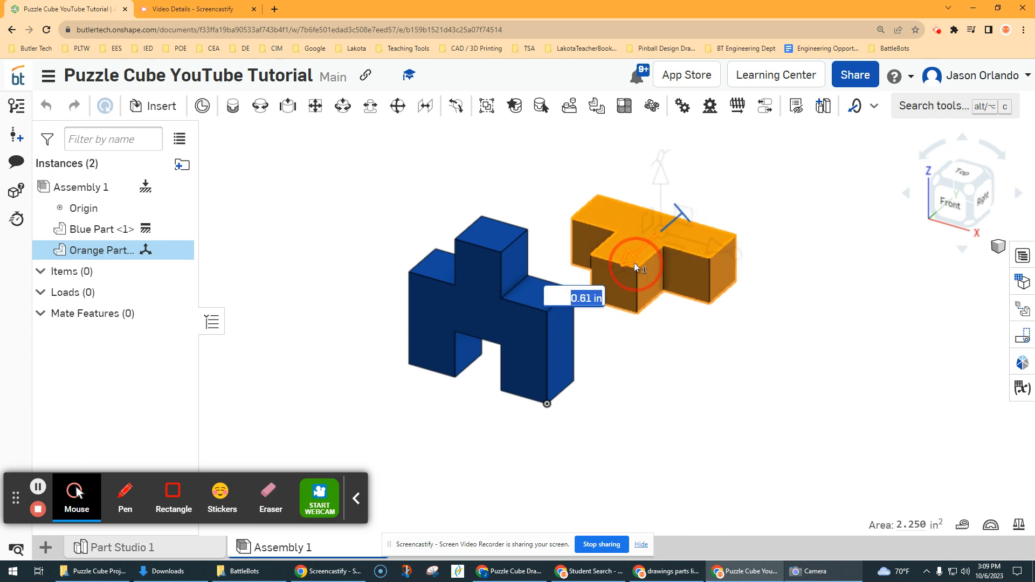
In the front view, shift the orange part about 2.13 in left and 1.79 in down to line up with the blue part's opening
{"action": "left_click", "coordinate": [943, 204]}
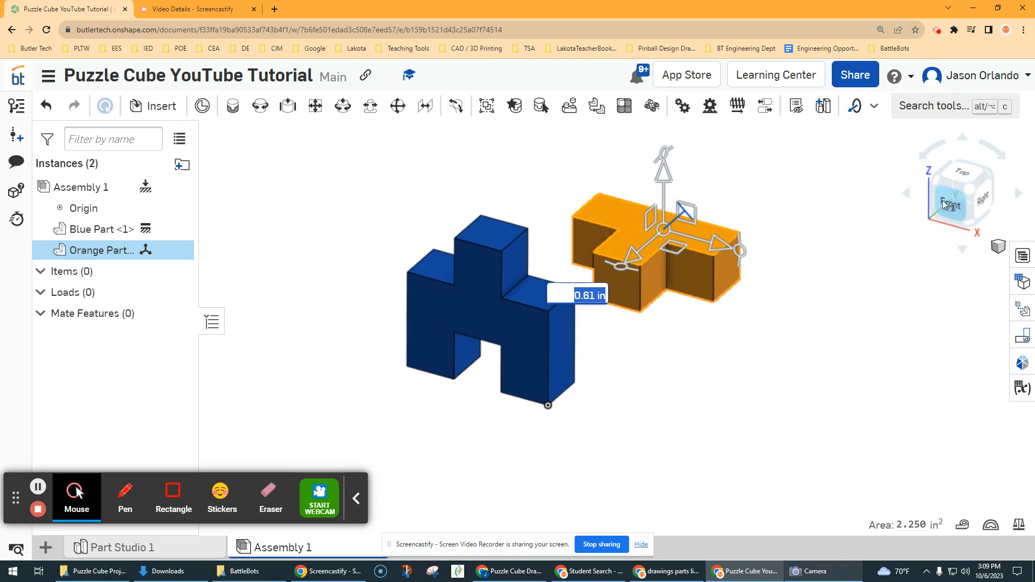
{"action": "scroll", "coordinate": [850, 293], "scroll_direction": "down", "scroll_amount": 4}
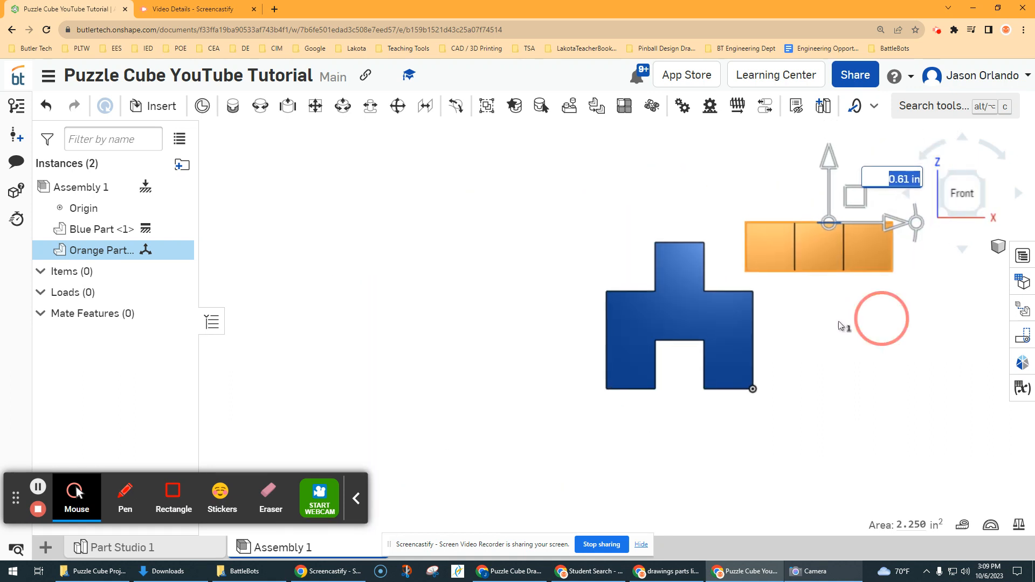
{"action": "middle_click_drag", "start_coordinate": [878, 317], "coordinate": [778, 322]}
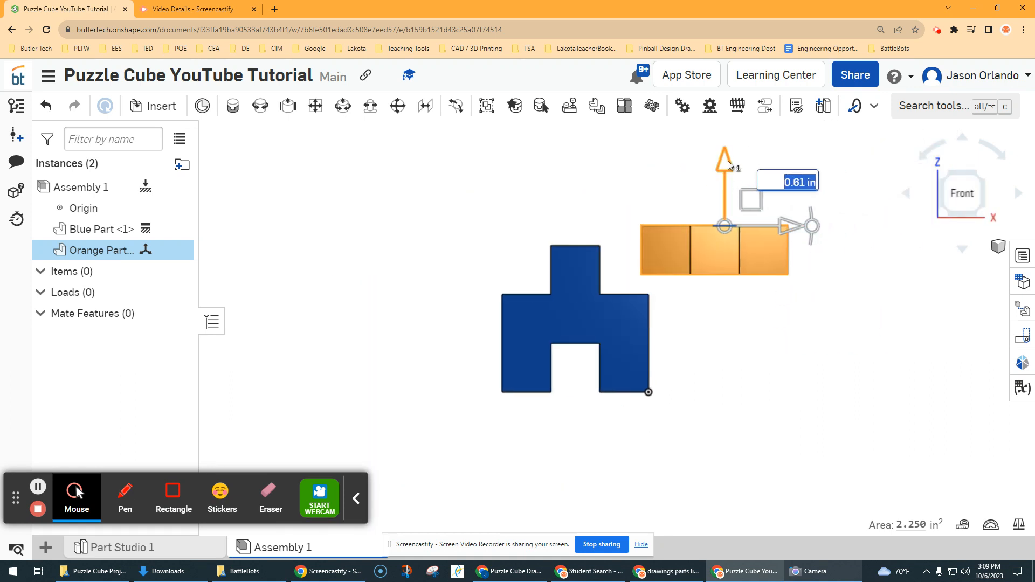
{"action": "left_click_drag", "start_coordinate": [785, 231], "coordinate": [648, 232]}
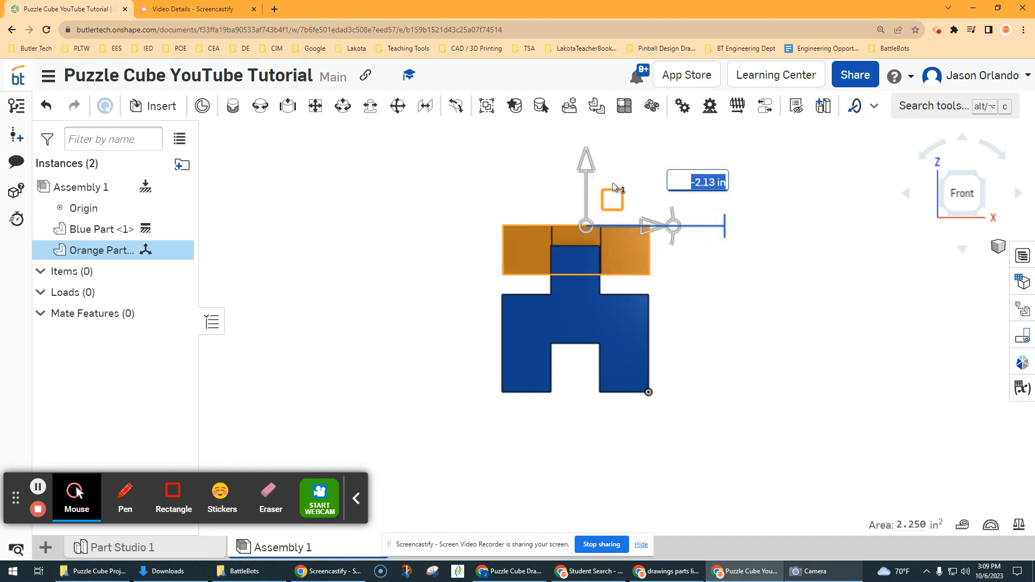
{"action": "left_click_drag", "start_coordinate": [587, 164], "coordinate": [586, 281]}
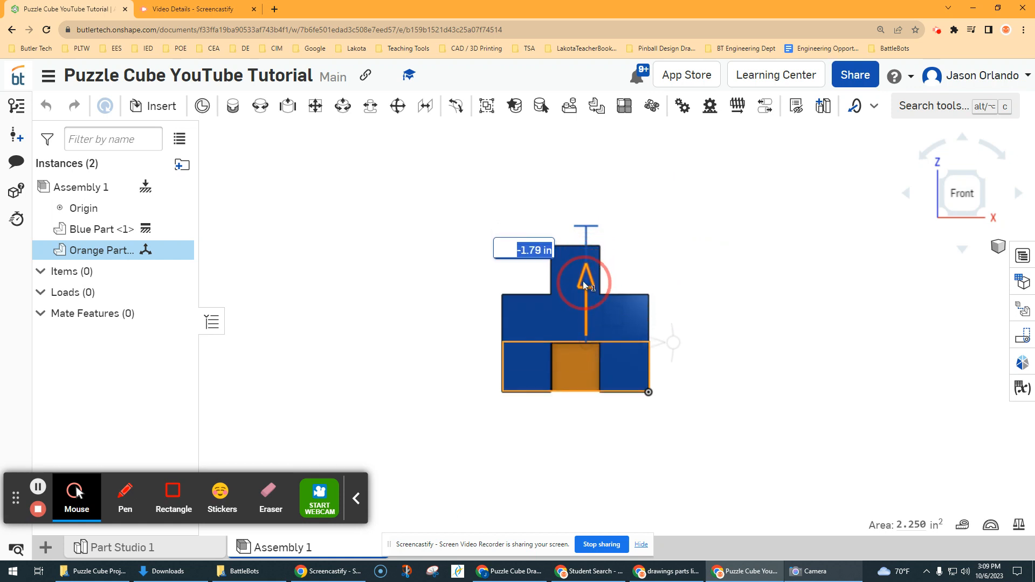
From the right view, slide the orange part toward the blue part so its middle block fills the opening, and deselect it
{"action": "right_click_drag", "start_coordinate": [747, 249], "coordinate": [811, 250]}
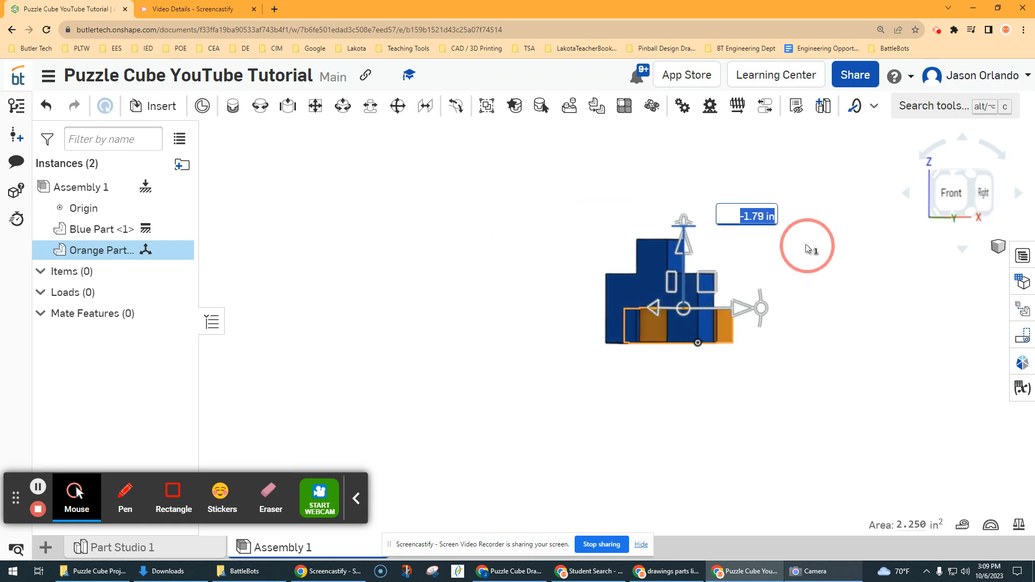
{"action": "left_click", "coordinate": [982, 192]}
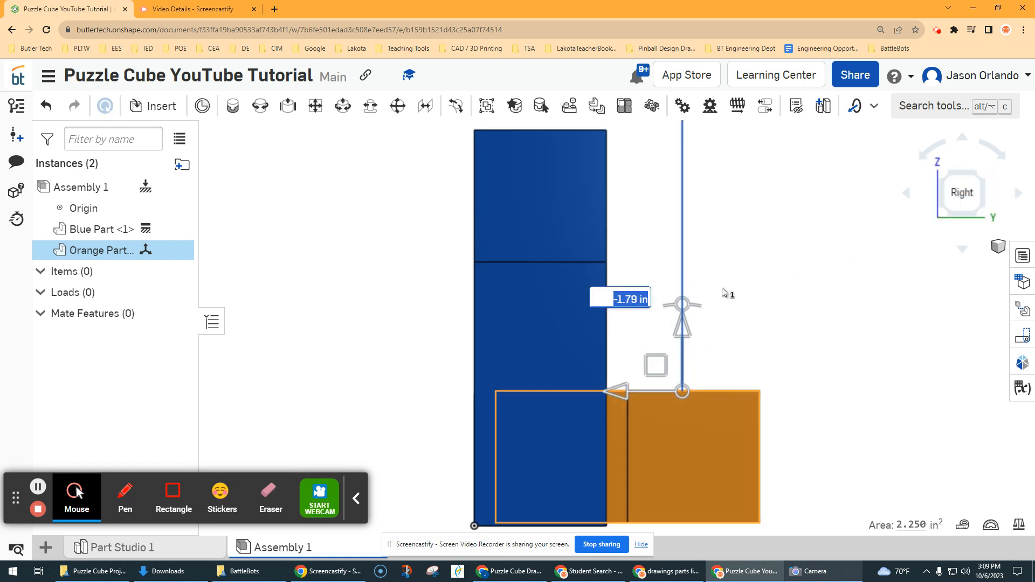
{"action": "left_click_drag", "start_coordinate": [631, 359], "coordinate": [623, 354]}
{"action": "left_click", "coordinate": [427, 255]}
{"action": "right_click_drag", "start_coordinate": [427, 256], "coordinate": [770, 269]}
{"action": "scroll", "coordinate": [771, 271], "scroll_direction": "down", "scroll_amount": 1}
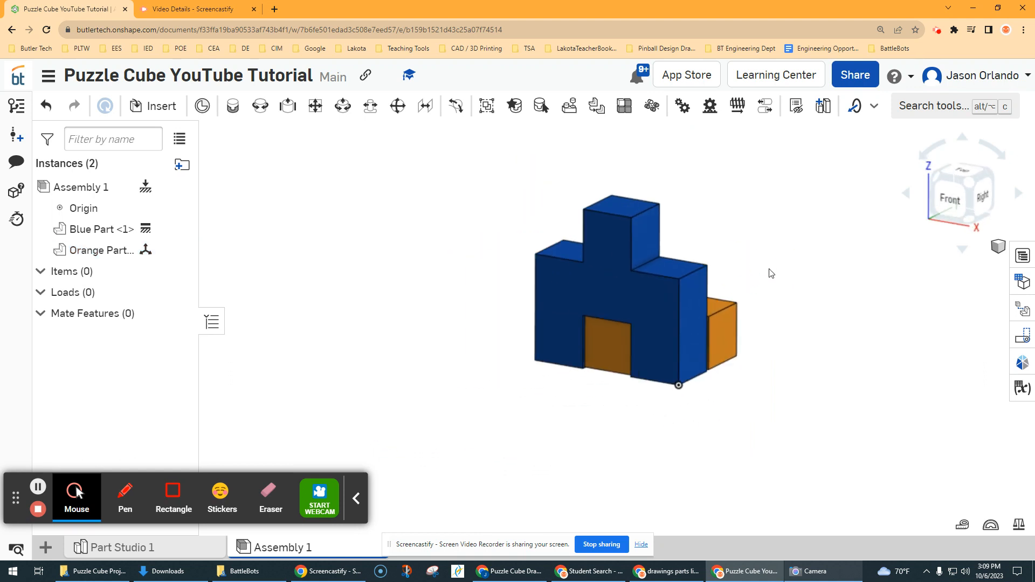
{"action": "left_click", "coordinate": [769, 278]}
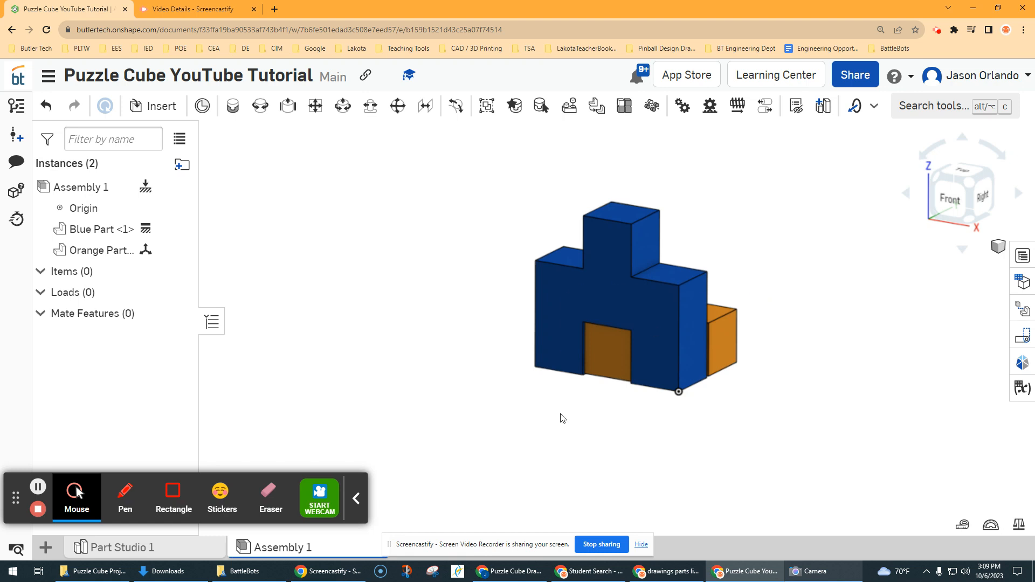
Examine up close how the orange block fits against the blue part around the lower left corner of the opening
{"action": "scroll", "coordinate": [576, 398], "scroll_direction": "up", "scroll_amount": 3}
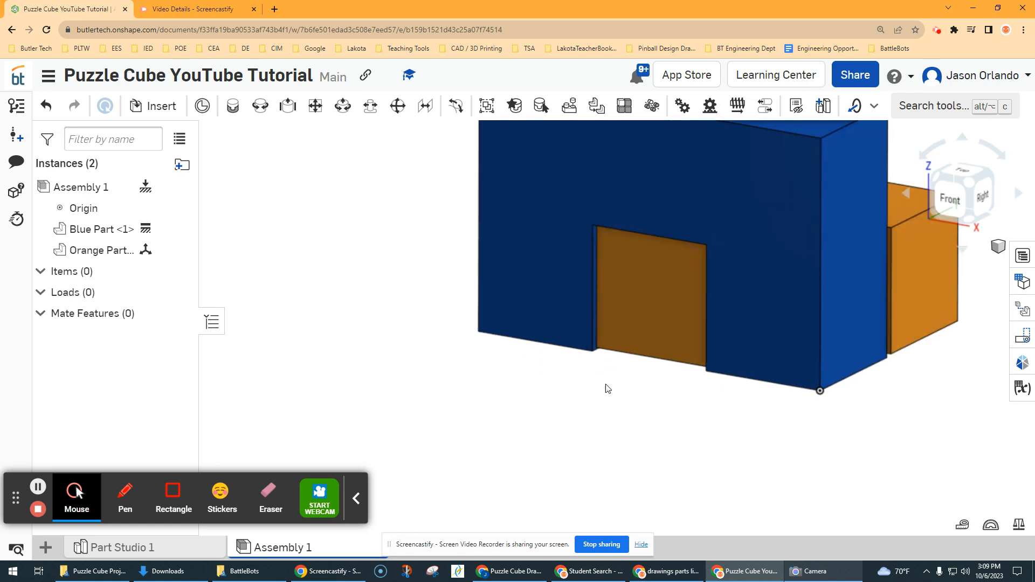
{"action": "right_click_drag", "start_coordinate": [605, 386], "coordinate": [628, 392]}
{"action": "scroll", "coordinate": [561, 377], "scroll_direction": "up", "scroll_amount": 3}
{"action": "right_click", "coordinate": [559, 371]}
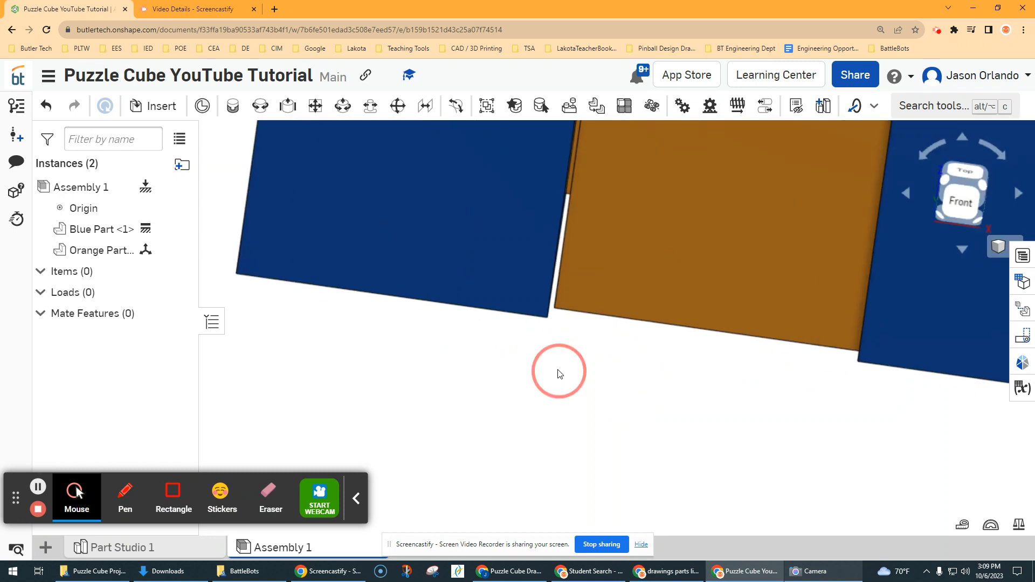
{"action": "left_click", "coordinate": [561, 335]}
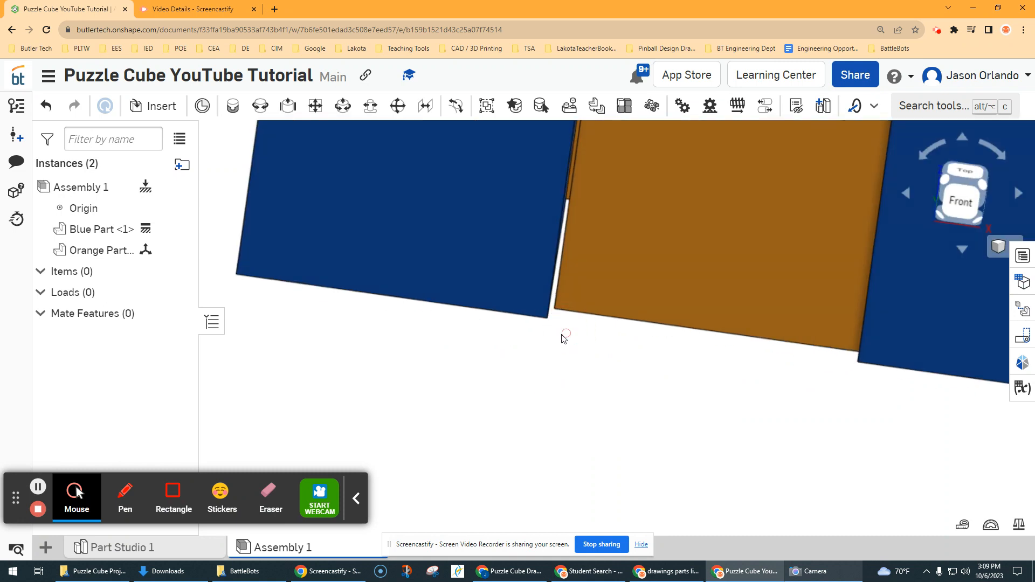
{"action": "scroll", "coordinate": [577, 356], "scroll_direction": "down", "scroll_amount": 1}
{"action": "right_click_drag", "start_coordinate": [578, 357], "coordinate": [568, 398]}
{"action": "scroll", "coordinate": [568, 398], "scroll_direction": "up", "scroll_amount": 3}
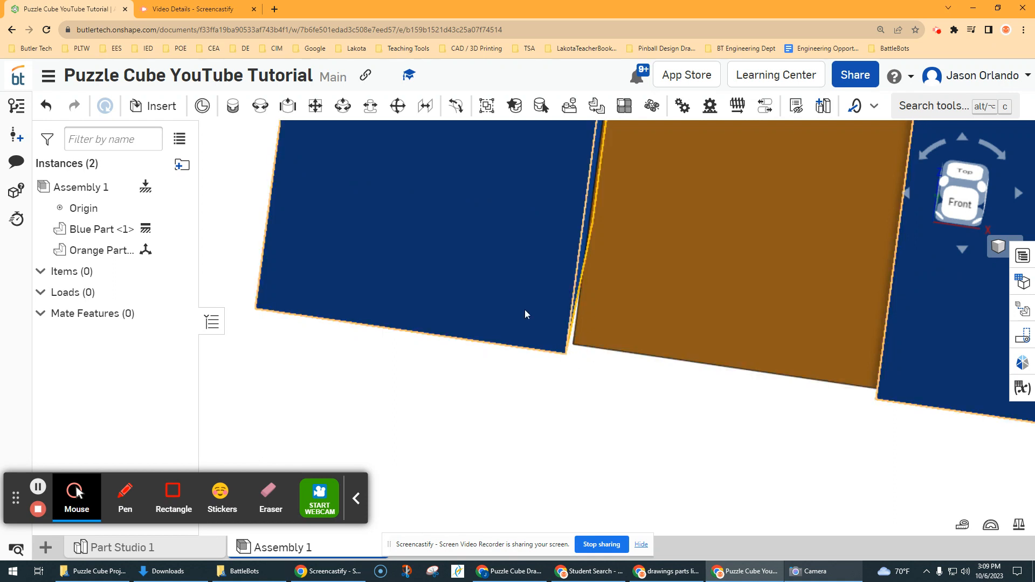
{"action": "scroll", "coordinate": [569, 356], "scroll_direction": "down", "scroll_amount": 3}
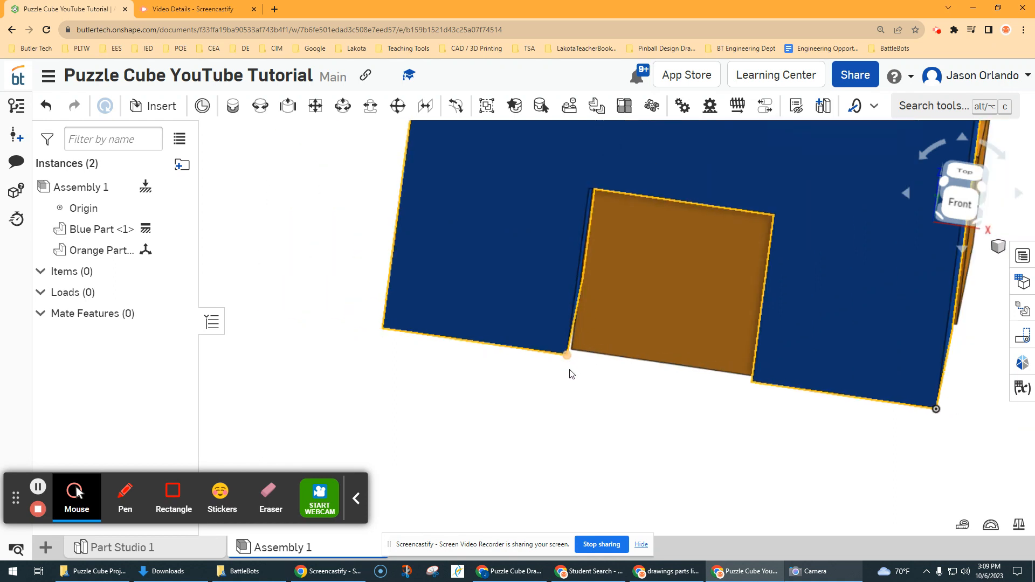
{"action": "right_click_drag", "start_coordinate": [588, 400], "coordinate": [568, 404]}
{"action": "middle_click_drag", "start_coordinate": [551, 385], "coordinate": [508, 434]}
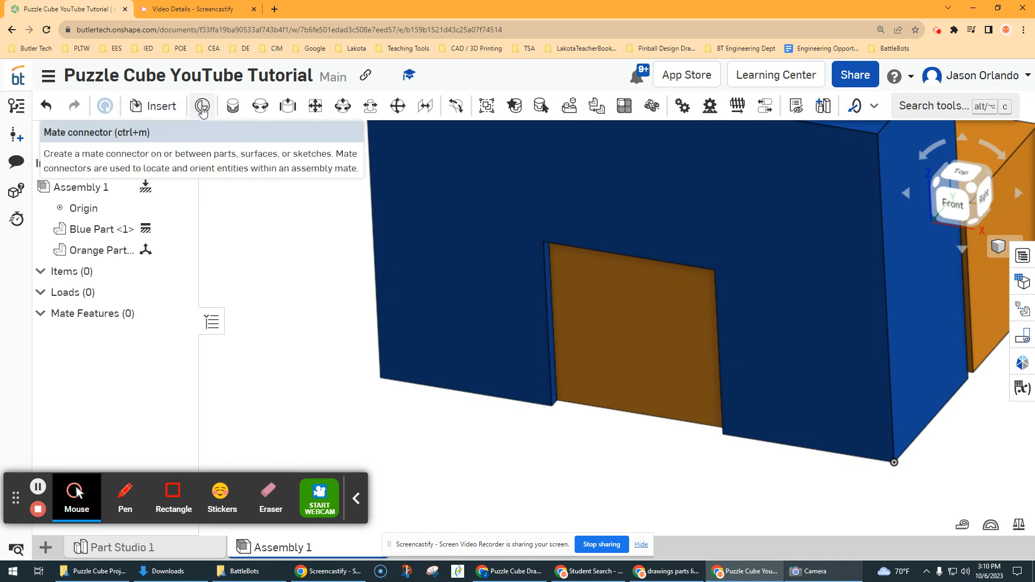
Start a Fastened mate and pick the lower left front corner of the orange part's middle block as the first mate connector
{"action": "left_click", "coordinate": [232, 107]}
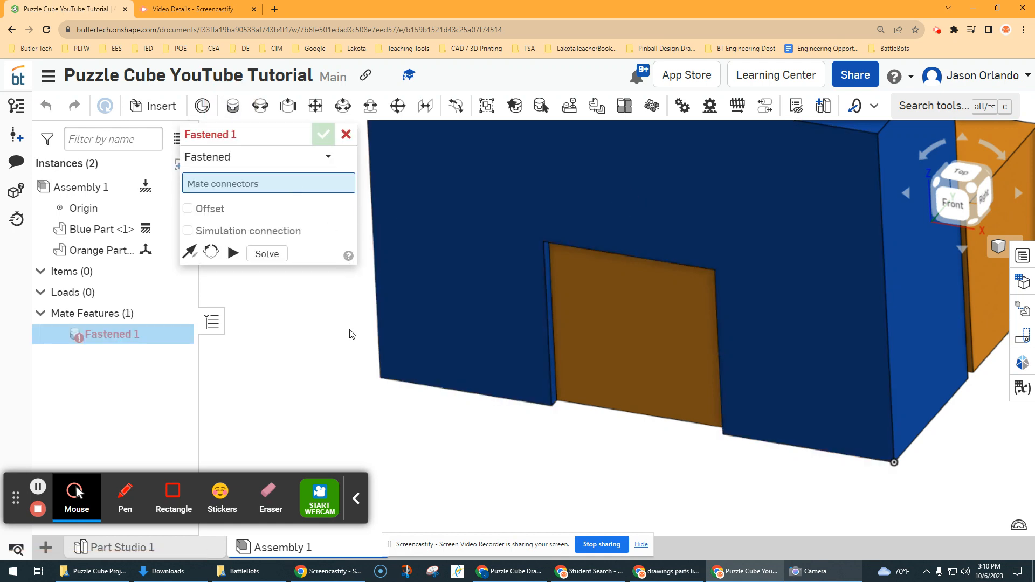
{"action": "scroll", "coordinate": [349, 334], "scroll_direction": "down", "scroll_amount": 4}
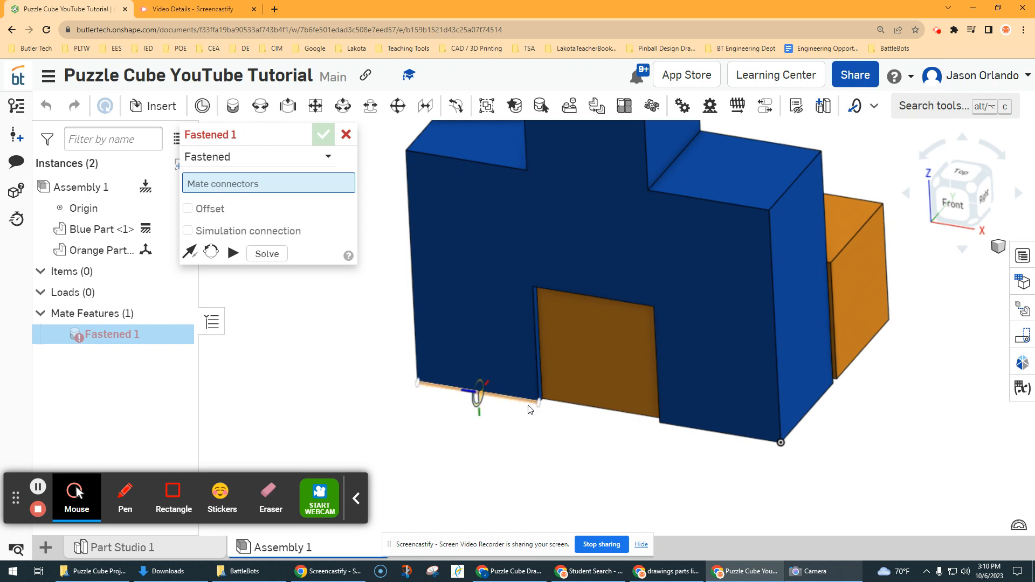
{"action": "scroll", "coordinate": [489, 450], "scroll_direction": "up", "scroll_amount": 3}
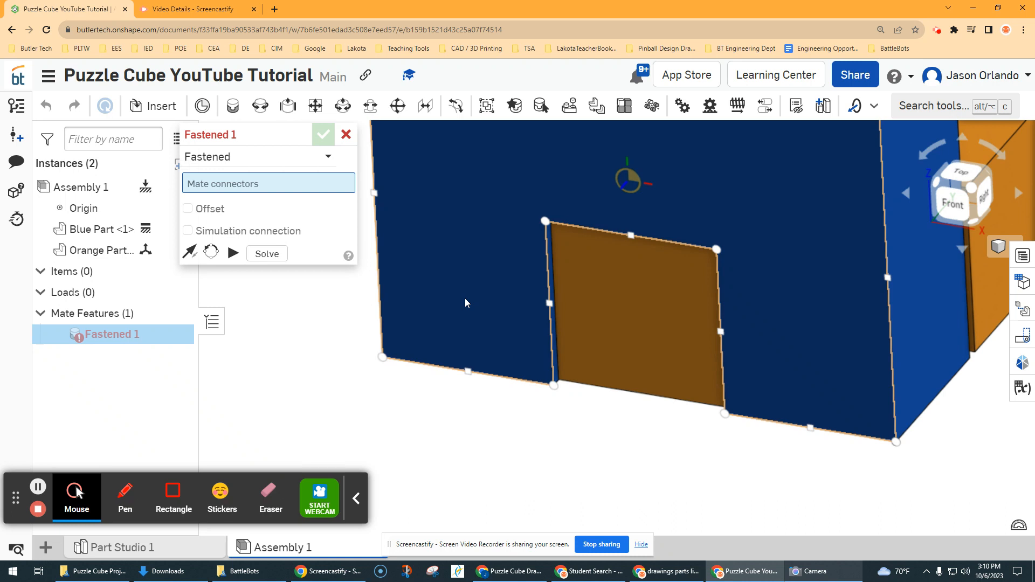
{"action": "scroll", "coordinate": [518, 367], "scroll_direction": "up", "scroll_amount": 5}
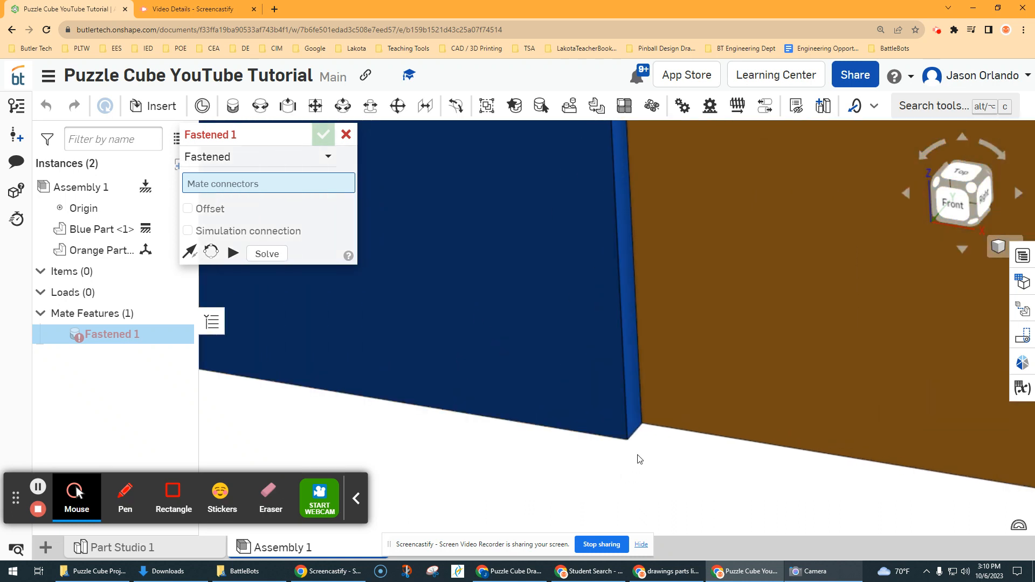
{"action": "scroll", "coordinate": [642, 423], "scroll_direction": "up", "scroll_amount": 2}
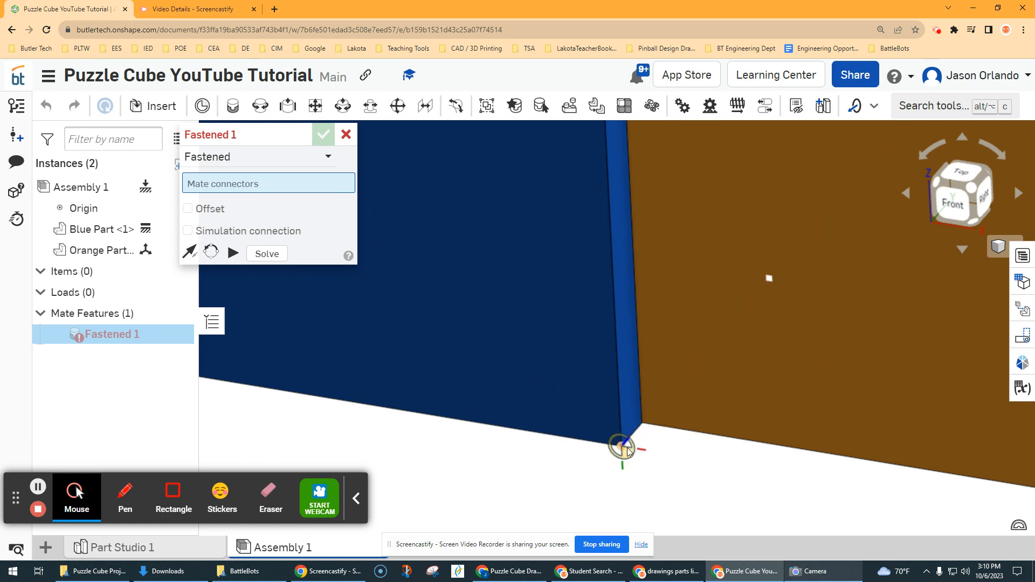
{"action": "scroll", "coordinate": [626, 450], "scroll_direction": "down", "scroll_amount": 8}
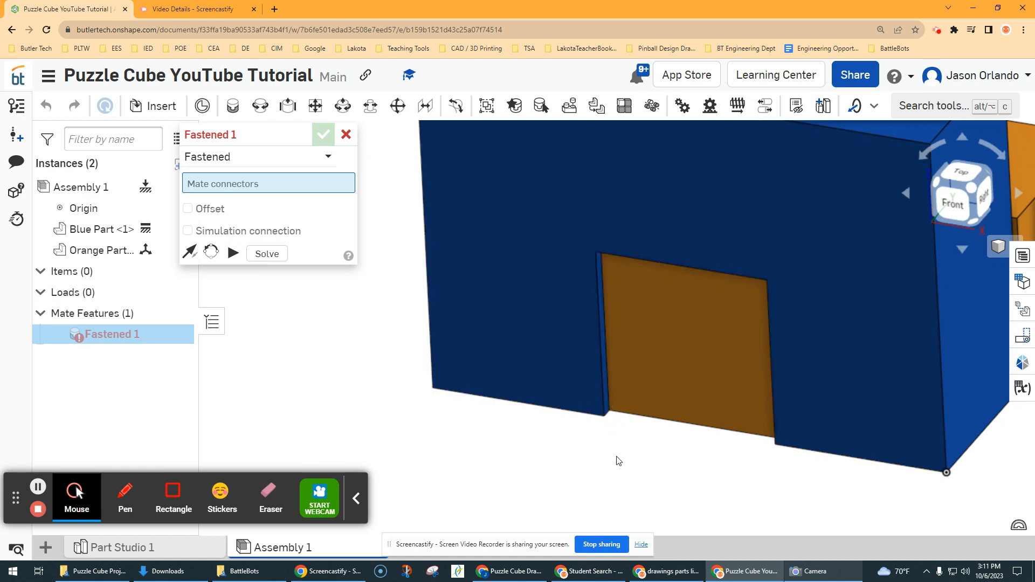
{"action": "scroll", "coordinate": [613, 460], "scroll_direction": "up", "scroll_amount": 5}
{"action": "right_click_drag", "start_coordinate": [613, 460], "coordinate": [617, 458]}
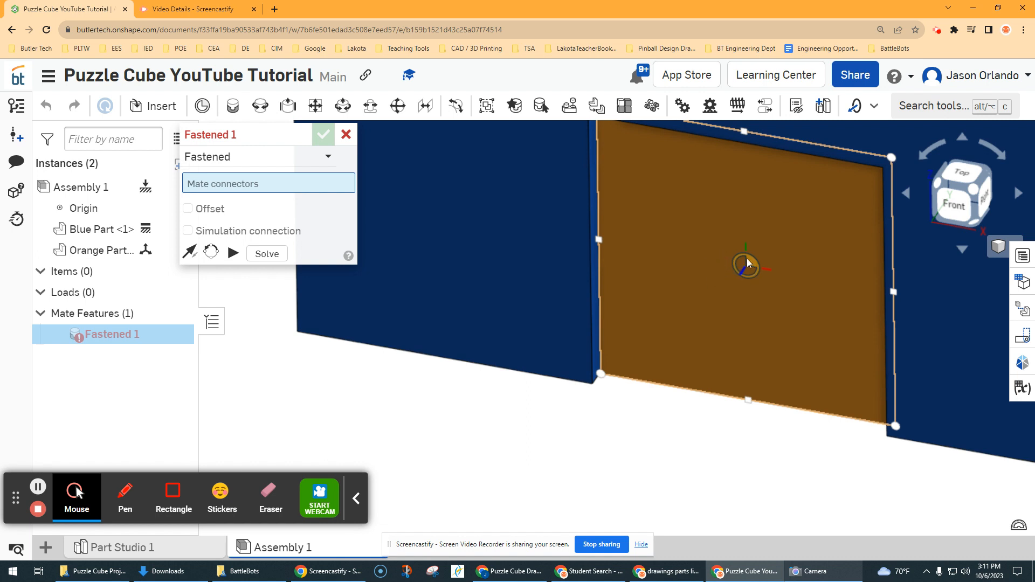
{"action": "left_click", "coordinate": [639, 345]}
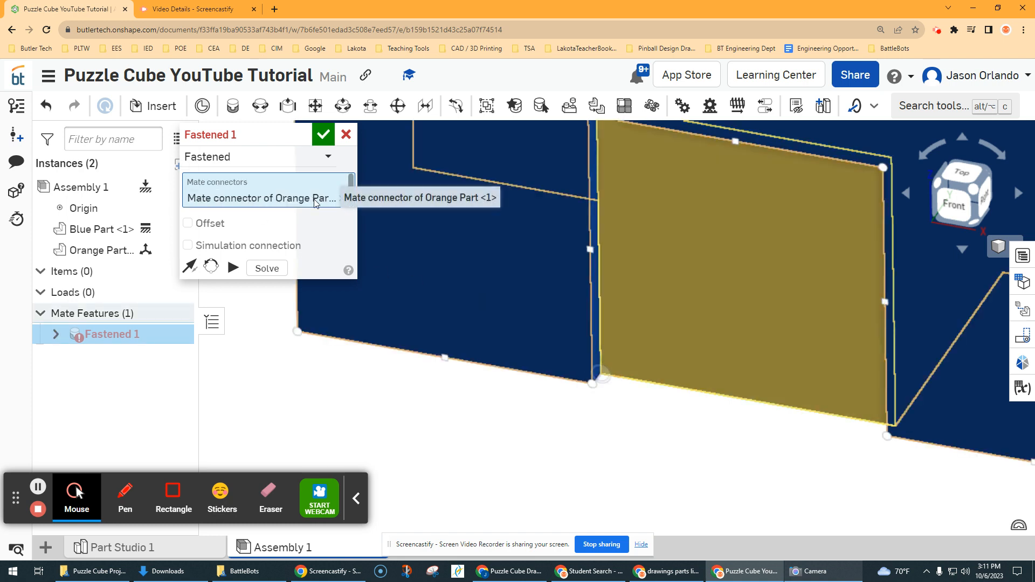
Pick the lower left front corner of the blue part's opening as the second mate connector and accept the Fastened mate
{"action": "scroll", "coordinate": [464, 296], "scroll_direction": "down", "scroll_amount": 5}
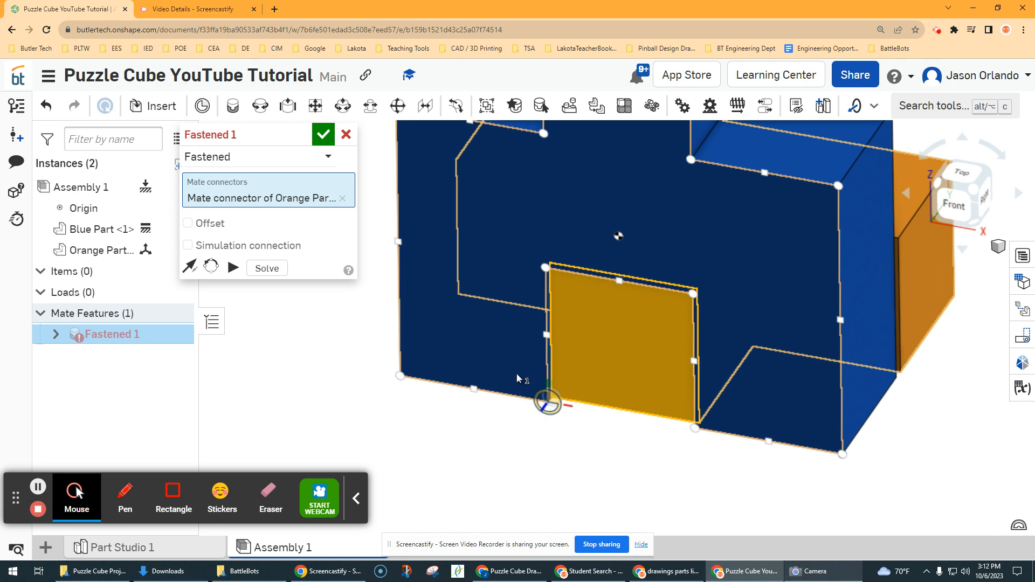
{"action": "scroll", "coordinate": [516, 373], "scroll_direction": "up", "scroll_amount": 3}
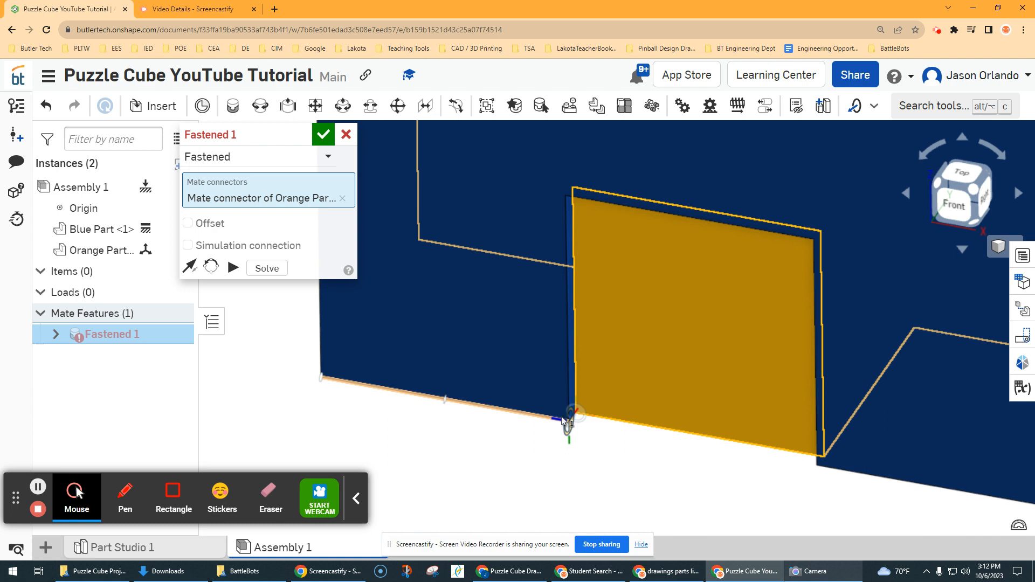
{"action": "scroll", "coordinate": [560, 420], "scroll_direction": "down", "scroll_amount": 3}
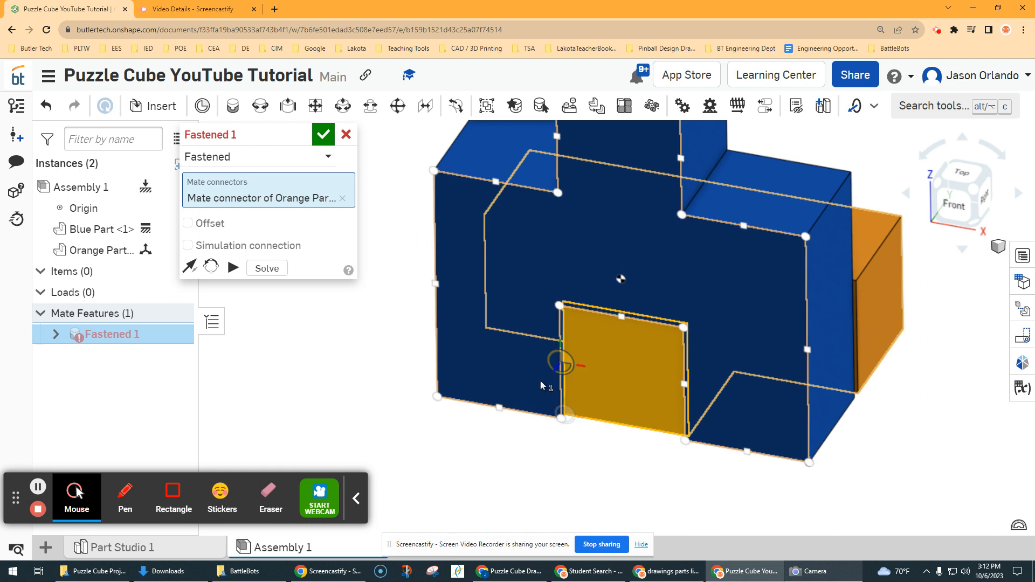
{"action": "scroll", "coordinate": [527, 376], "scroll_direction": "down", "scroll_amount": 2}
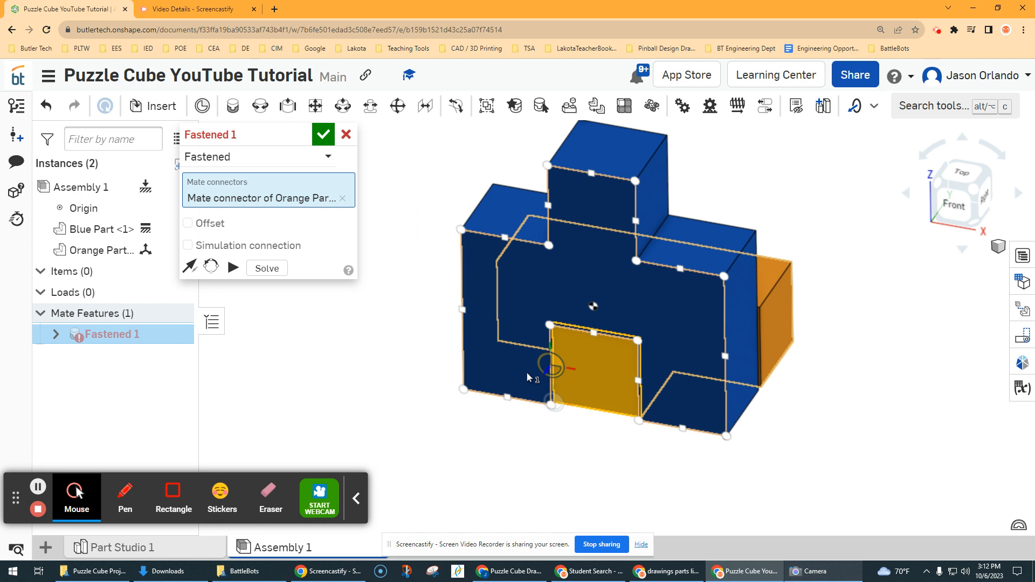
{"action": "scroll", "coordinate": [527, 376], "scroll_direction": "up", "scroll_amount": 3}
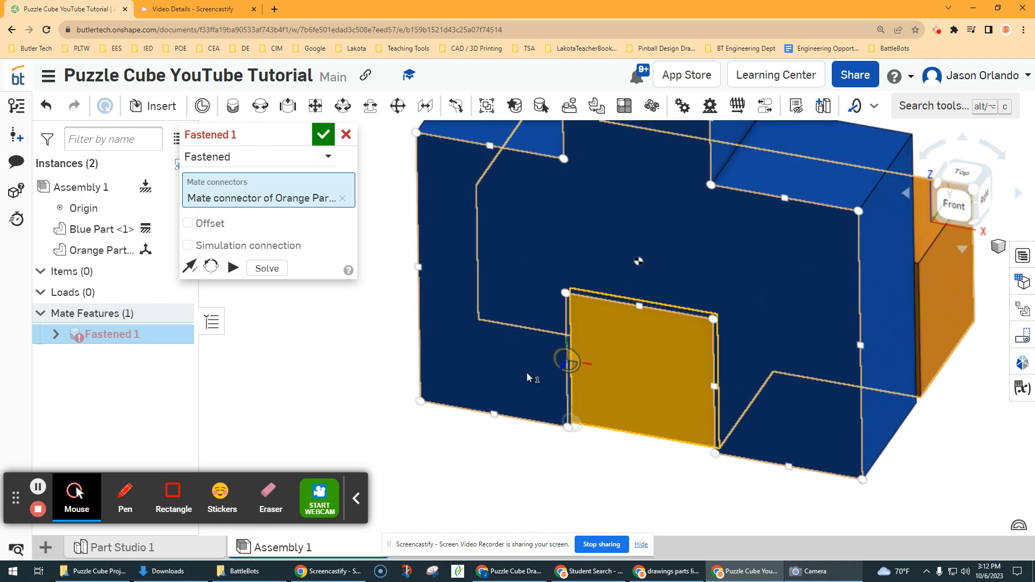
{"action": "left_click", "coordinate": [543, 403]}
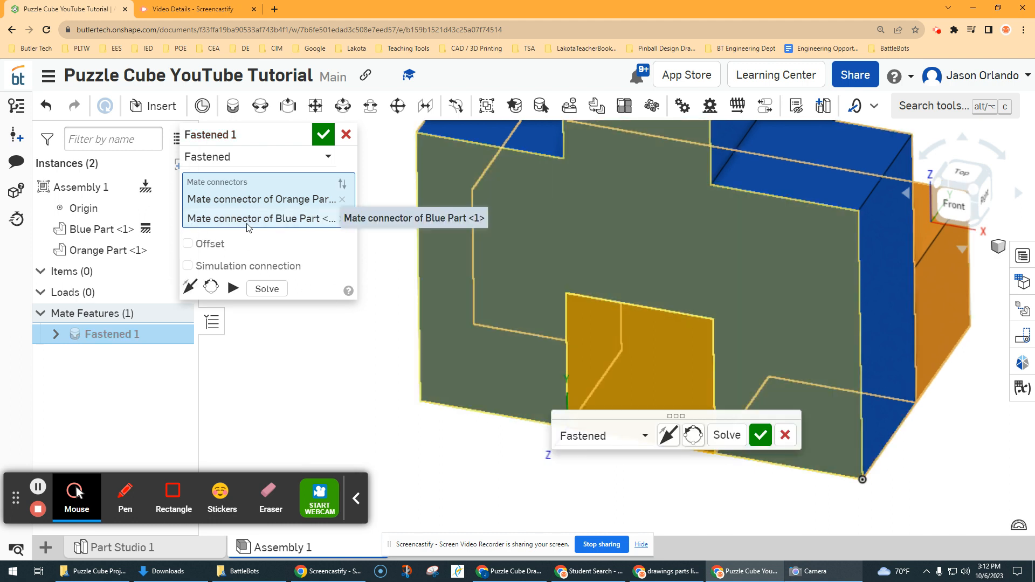
{"action": "scroll", "coordinate": [587, 324], "scroll_direction": "down", "scroll_amount": 5}
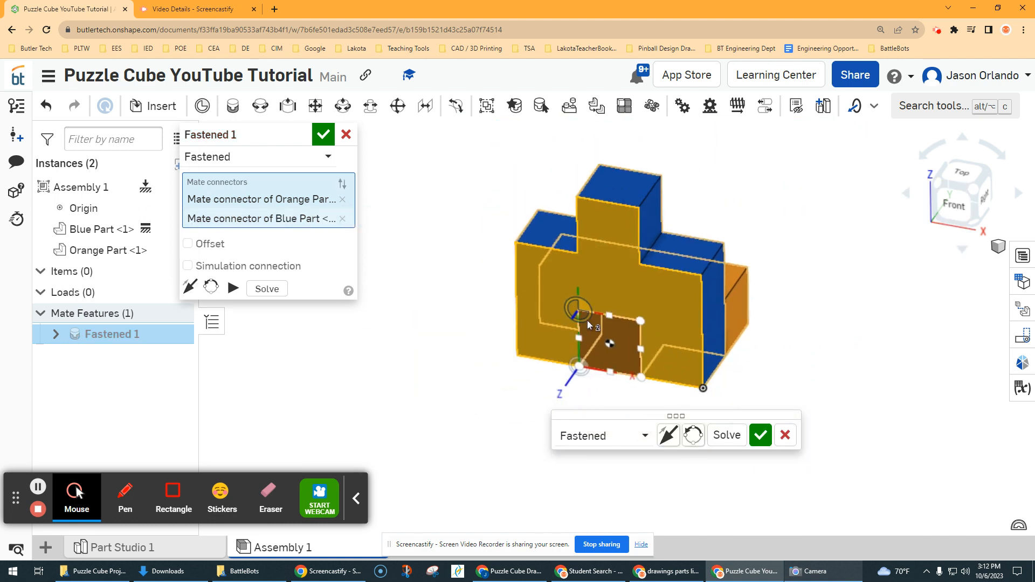
{"action": "left_click", "coordinate": [323, 135]}
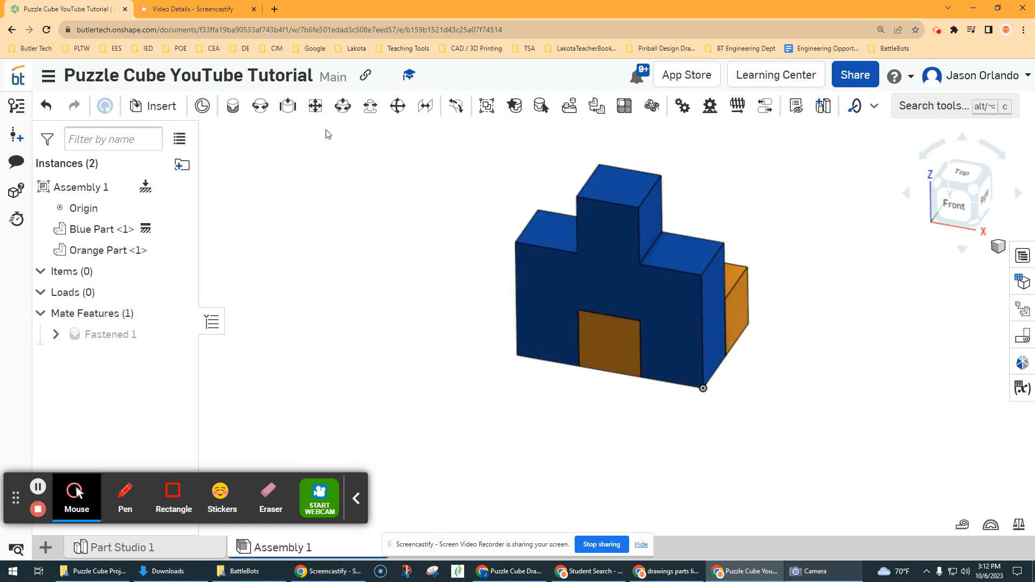
Switch to the Camera app to look at the physical cube pieces, and return to the assembly
{"action": "left_click", "coordinate": [429, 264]}
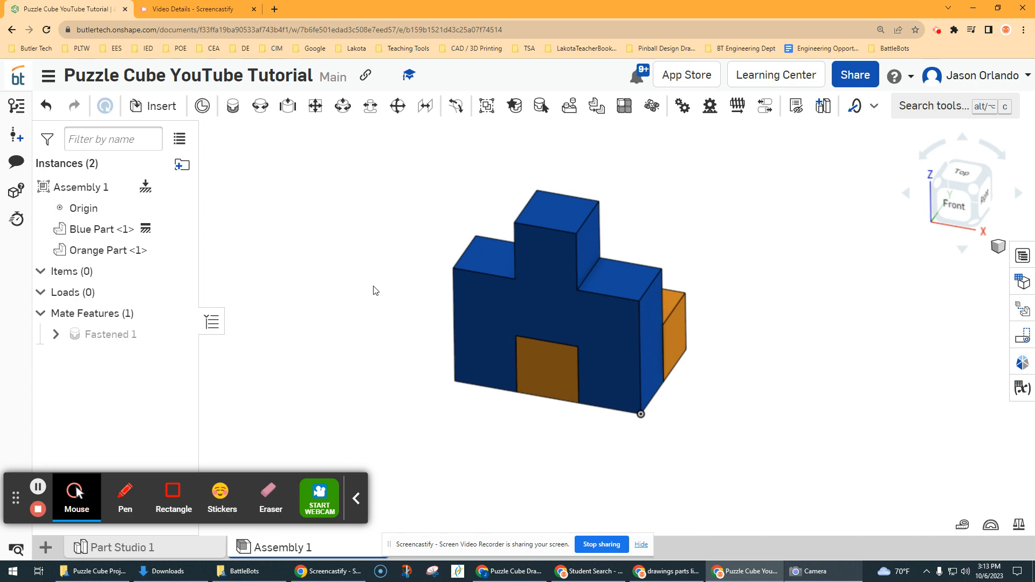
{"action": "key", "text": "alt+Tab"}
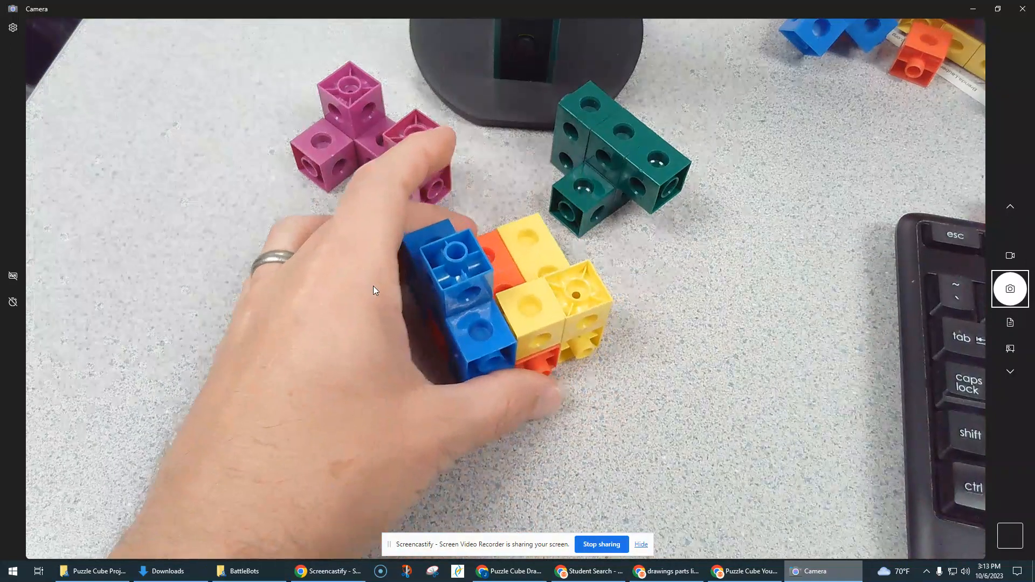
{"action": "key", "text": "alt+Tab"}
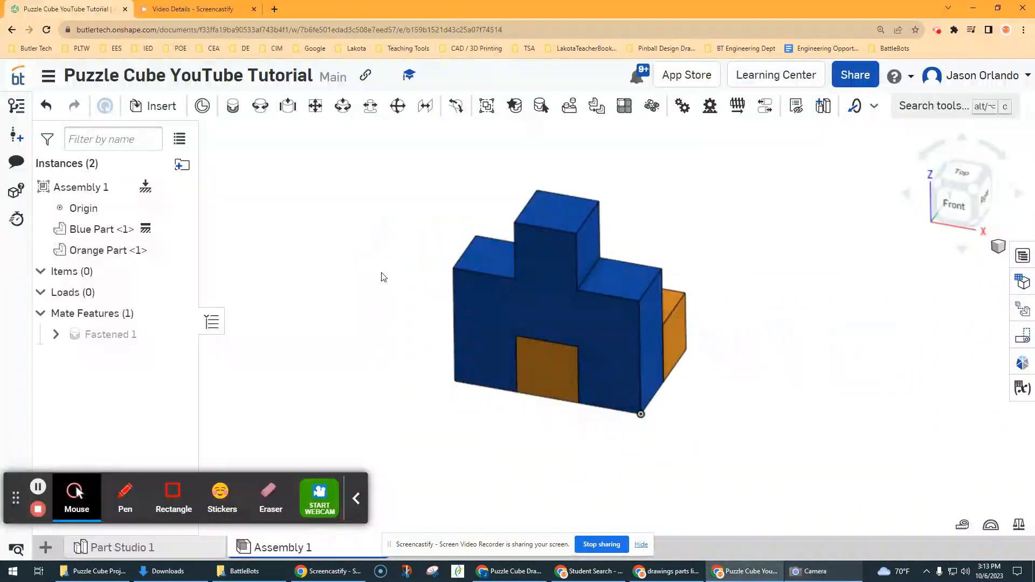
Start inserting a part, look through the Part Studio 1 parts, and reduce the browser zoom to 125% to fit the full list
{"action": "left_click", "coordinate": [152, 106]}
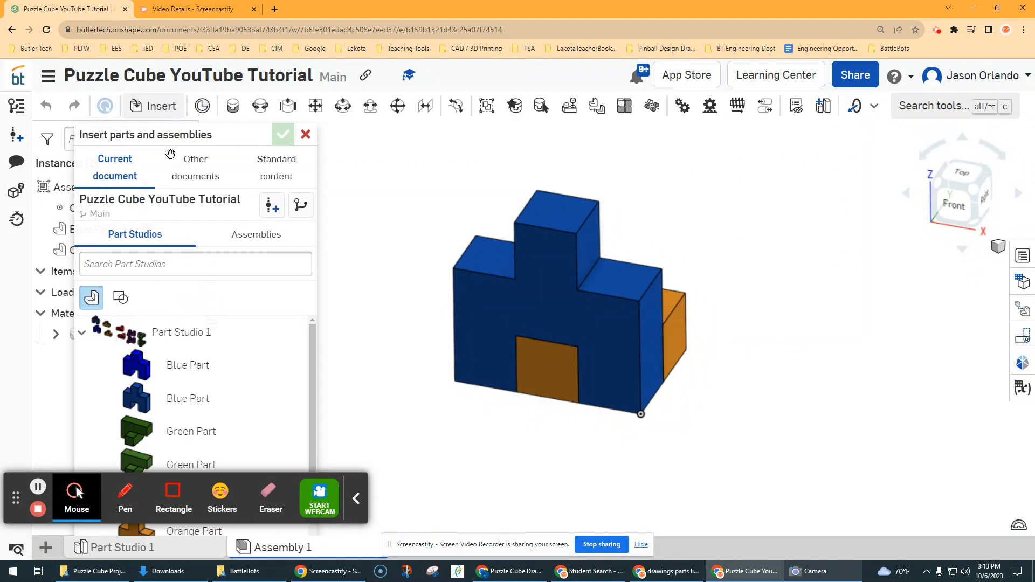
{"action": "scroll", "coordinate": [199, 349], "scroll_direction": "down", "scroll_amount": 2}
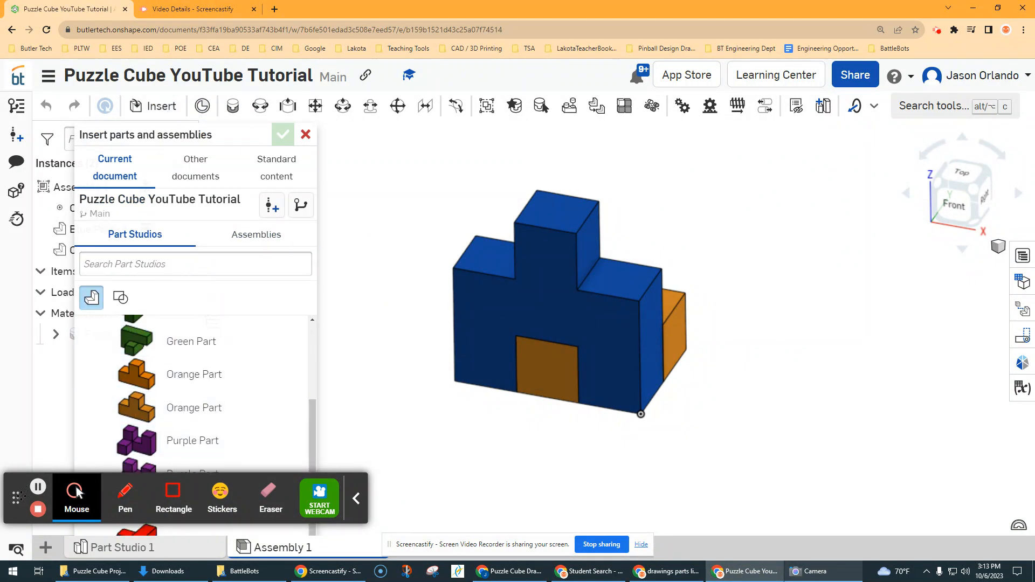
{"action": "left_click_drag", "start_coordinate": [18, 496], "coordinate": [631, 479]}
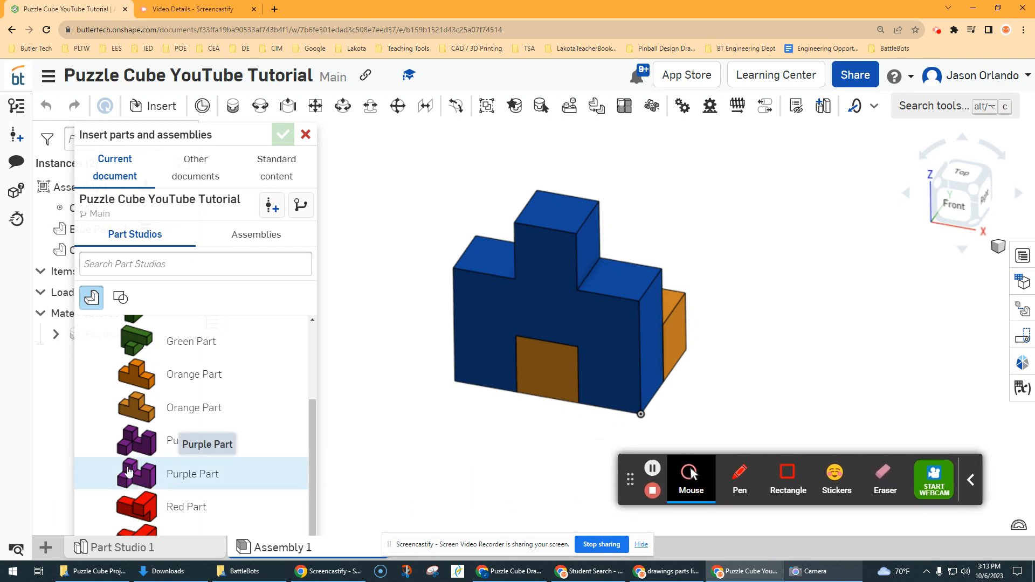
{"action": "scroll", "coordinate": [200, 426], "scroll_direction": "up", "scroll_amount": 3}
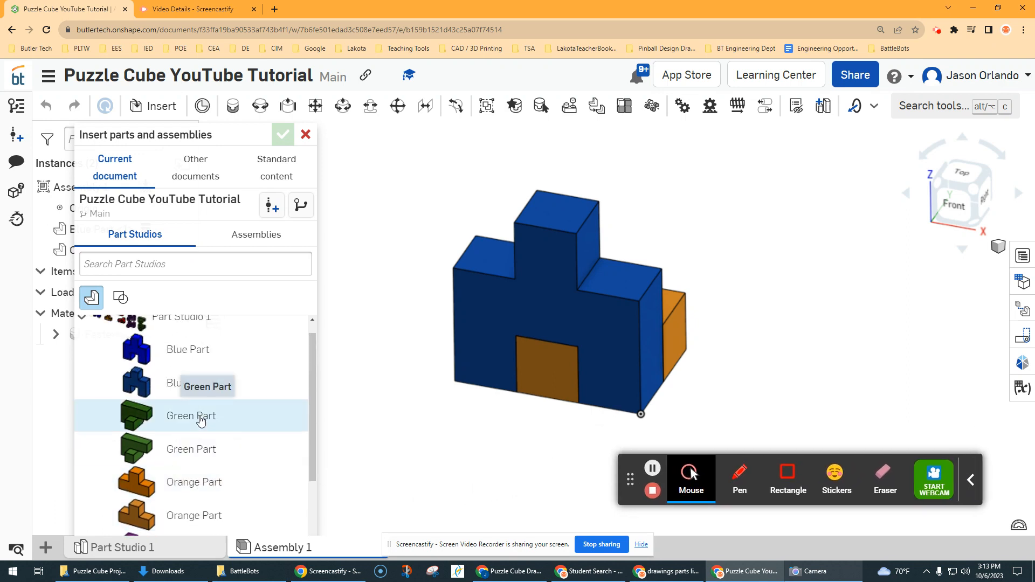
{"action": "scroll", "coordinate": [200, 422], "scroll_direction": "down", "scroll_amount": 3}
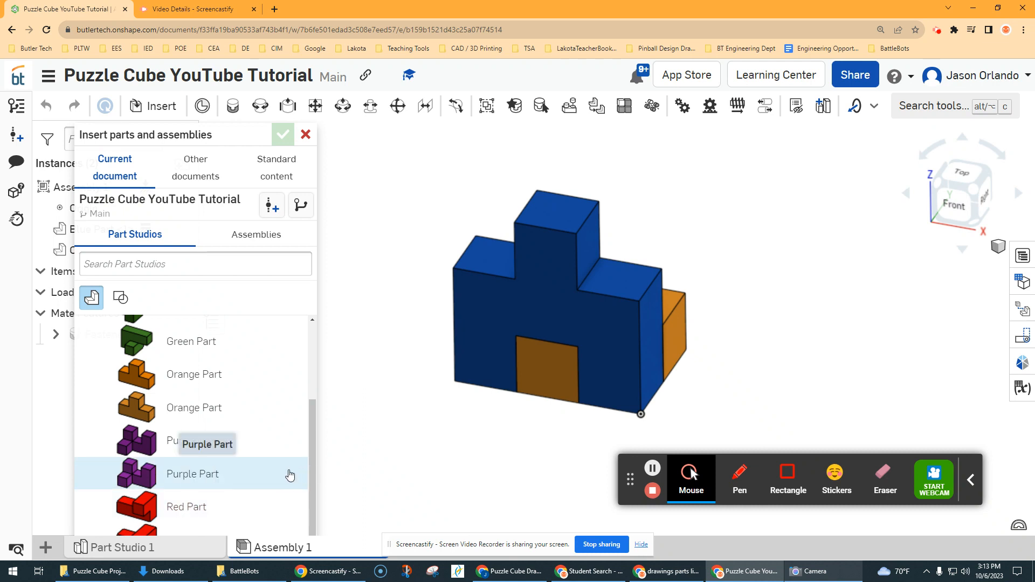
{"action": "left_click", "coordinate": [1022, 29]}
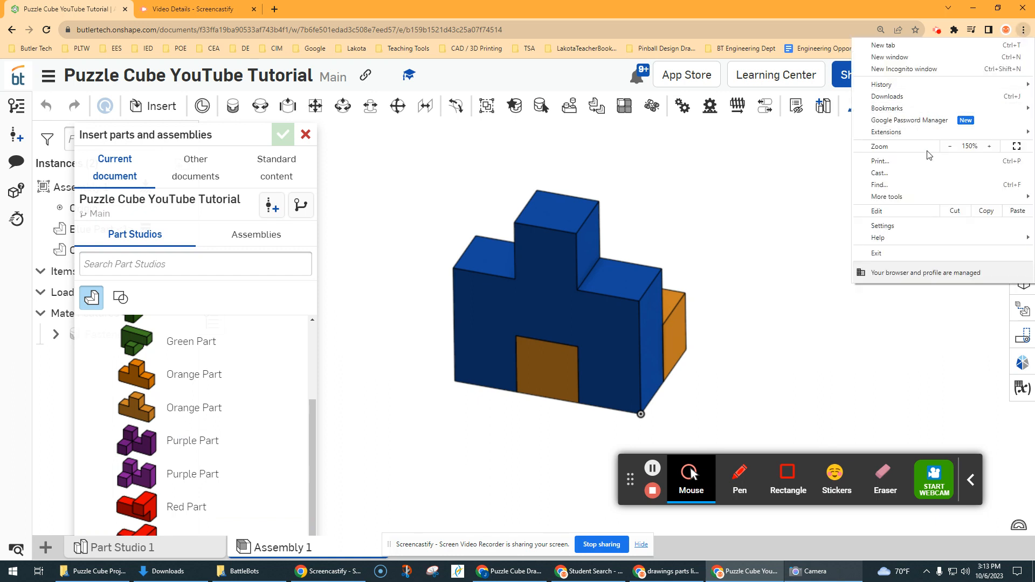
{"action": "left_click", "coordinate": [950, 146]}
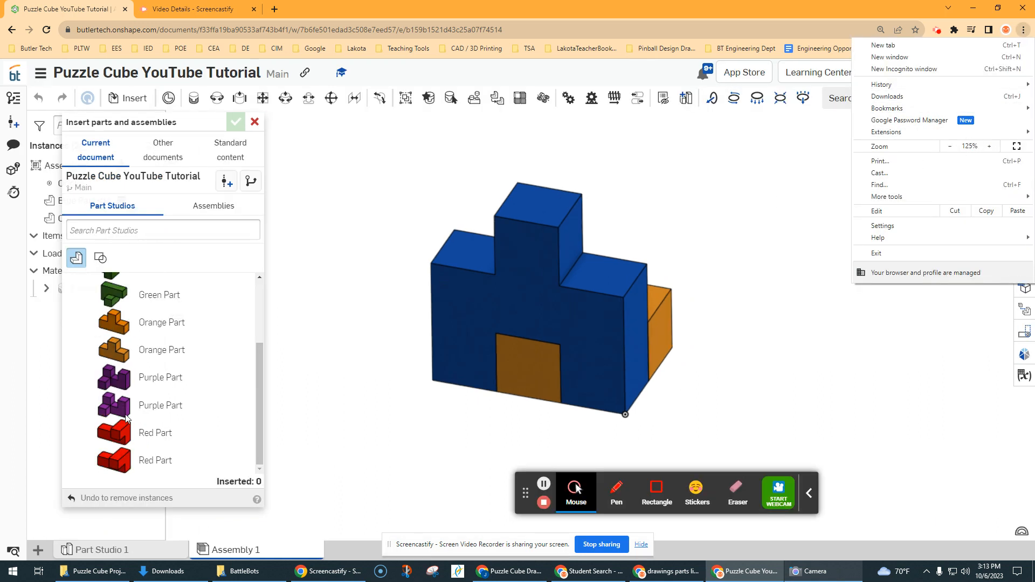
Insert the last listed Red Part beside the blue part, accept the insertion, and delete the overlapping duplicate red instance
{"action": "left_click", "coordinate": [160, 462]}
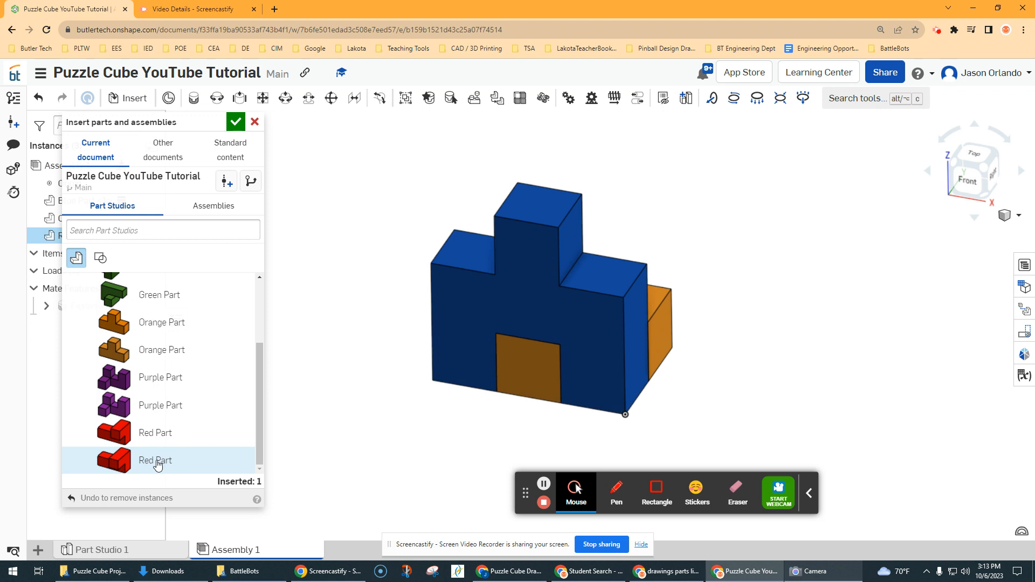
{"action": "left_click", "coordinate": [158, 463]}
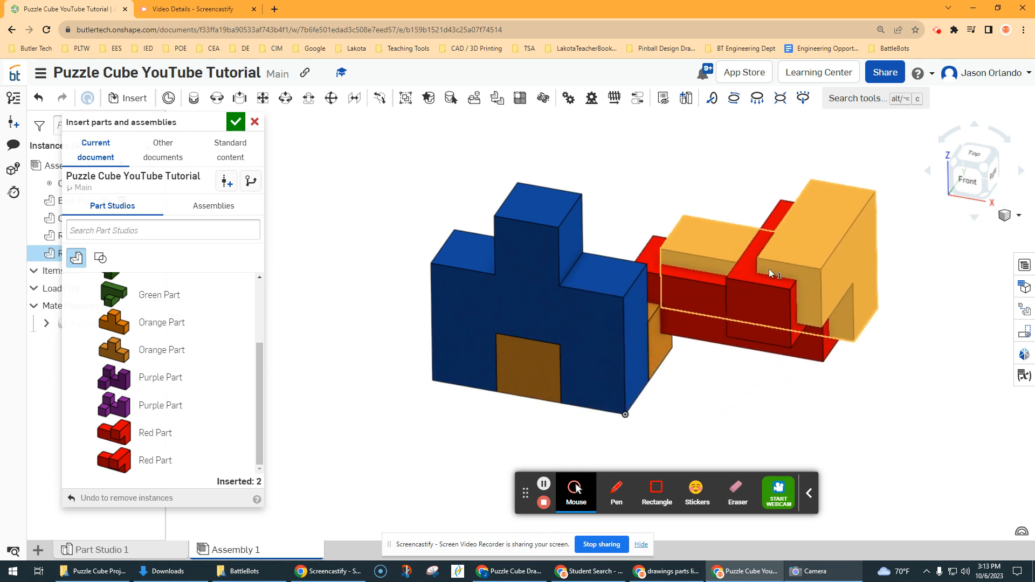
{"action": "left_click", "coordinate": [802, 257]}
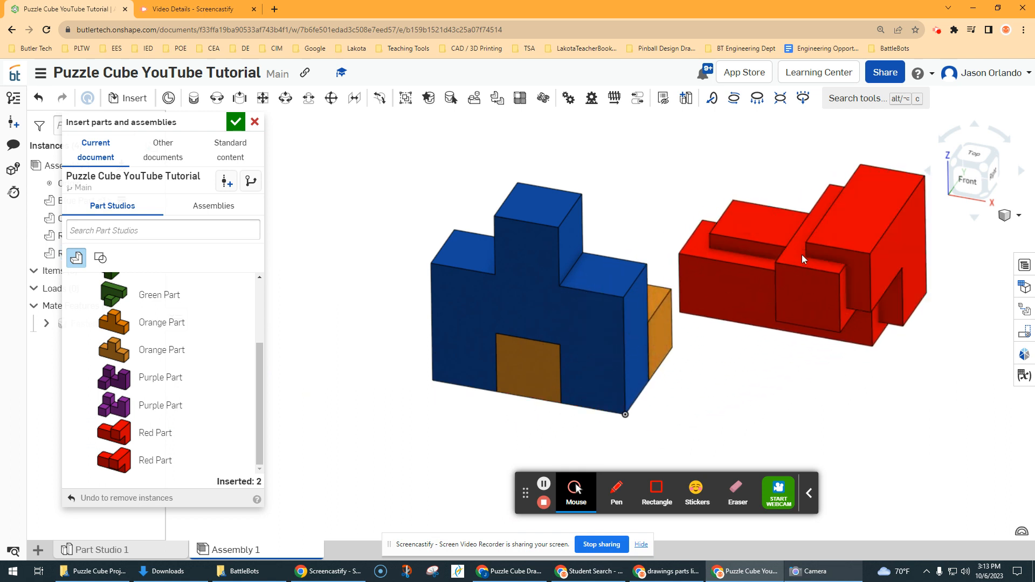
{"action": "left_click", "coordinate": [236, 122]}
{"action": "left_click", "coordinate": [878, 195]}
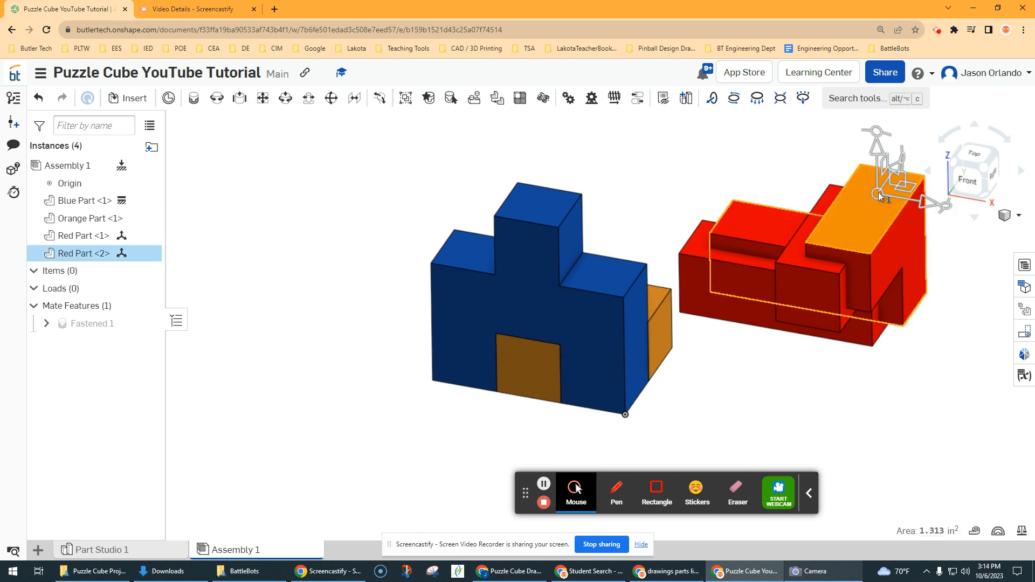
{"action": "key", "text": "Delete"}
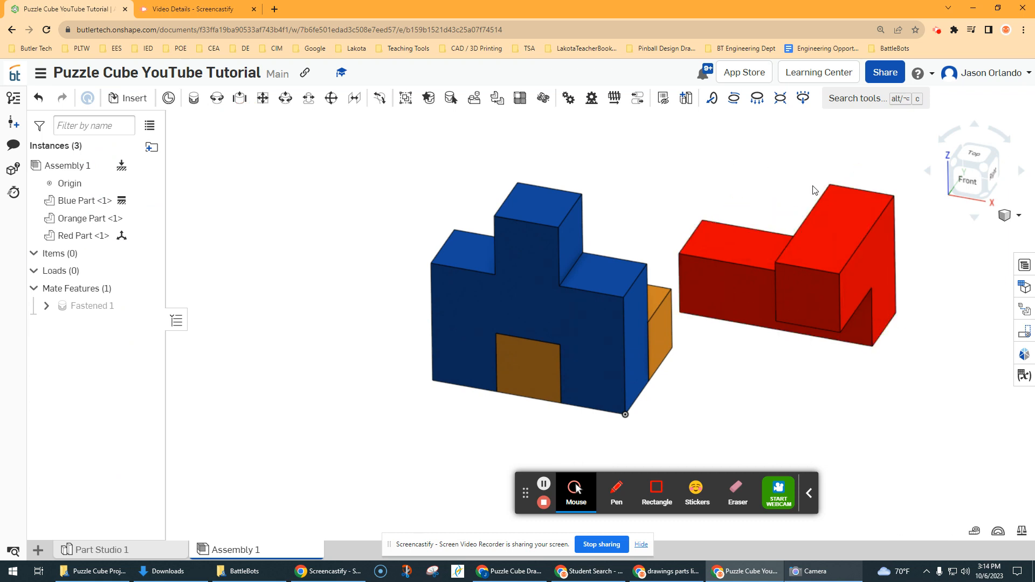
From the right view, slide the red part slightly away from the blue part and lower it about 0.49 in
{"action": "left_click", "coordinate": [992, 173]}
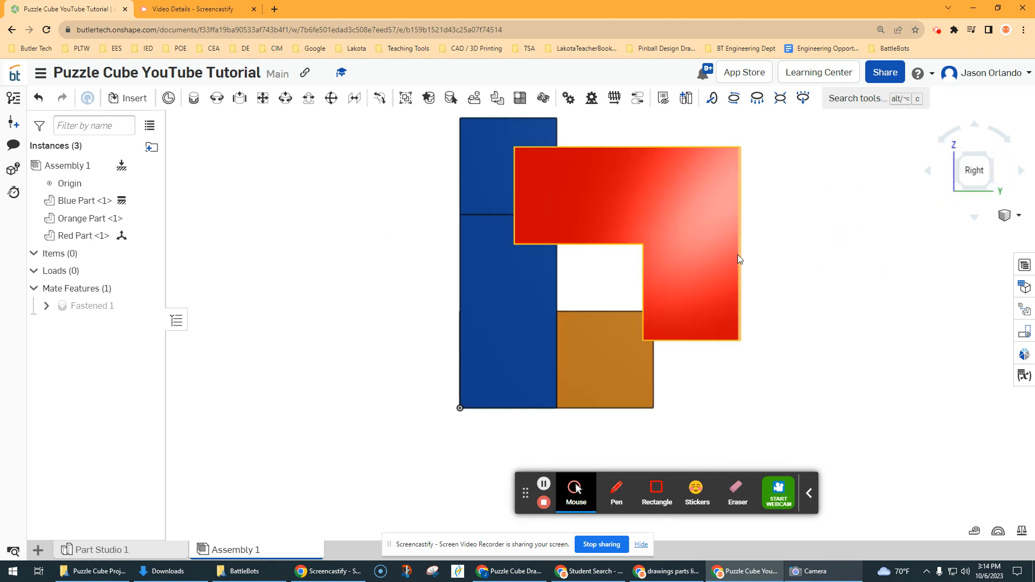
{"action": "left_click", "coordinate": [736, 259]}
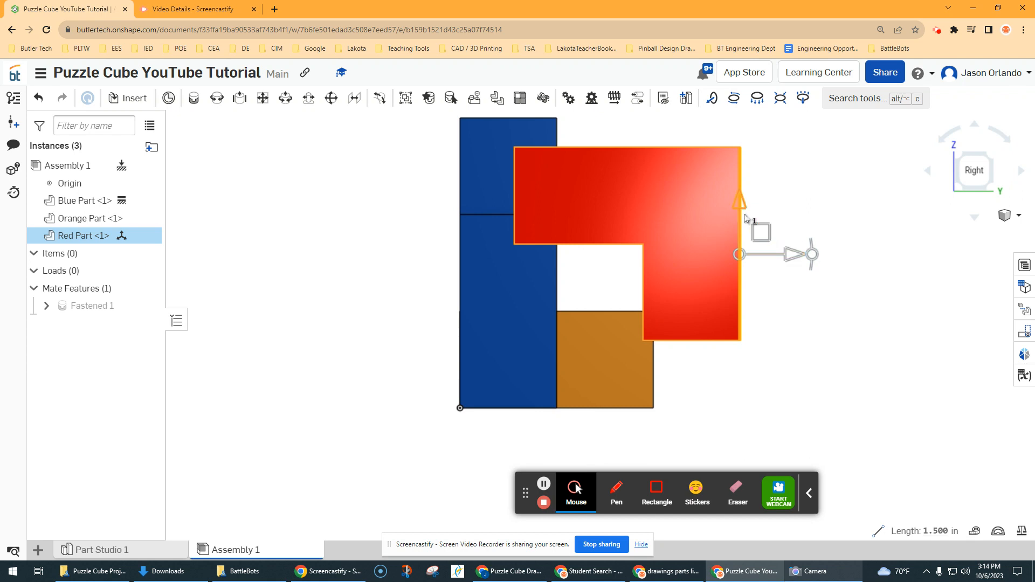
{"action": "left_click", "coordinate": [791, 259]}
{"action": "left_click_drag", "start_coordinate": [792, 261], "coordinate": [803, 257]}
{"action": "left_click", "coordinate": [762, 201]}
{"action": "left_click_drag", "start_coordinate": [762, 201], "coordinate": [770, 264]}
Check the orange part's end edge and the red part's long top edge by selecting them, and clear the selection
{"action": "right_click_drag", "start_coordinate": [816, 207], "coordinate": [806, 238]}
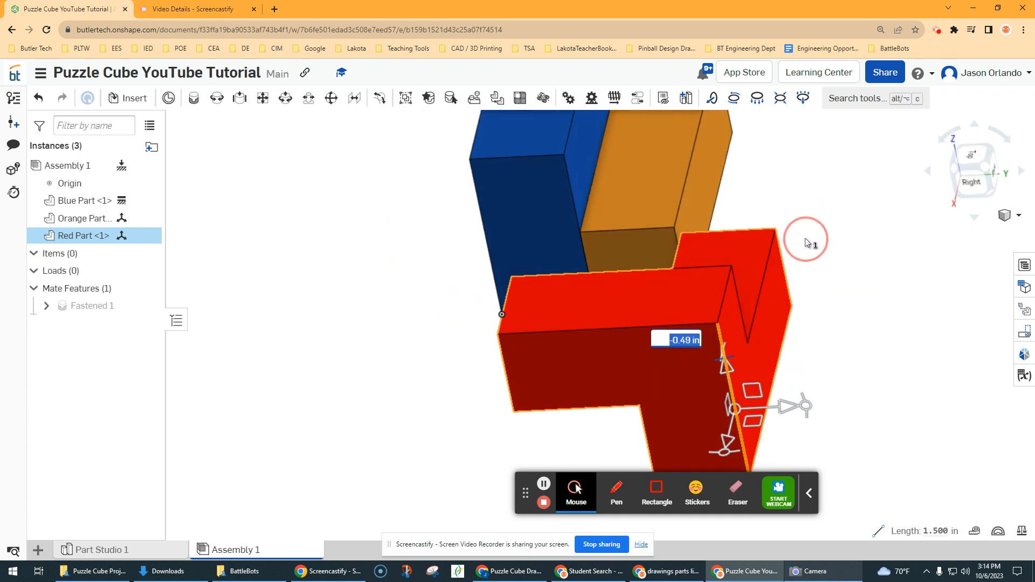
{"action": "left_click", "coordinate": [613, 231]}
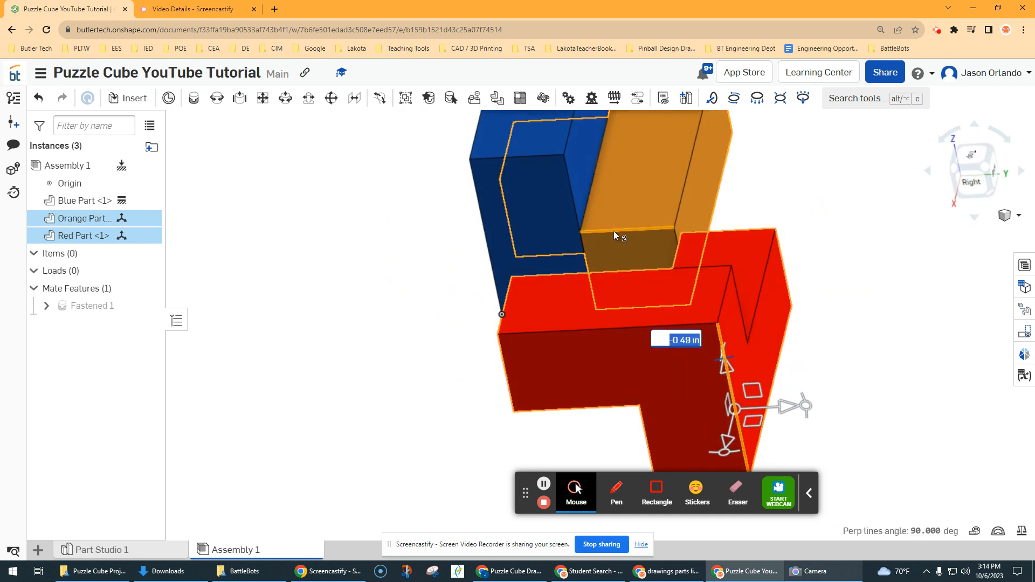
{"action": "left_click", "coordinate": [815, 198]}
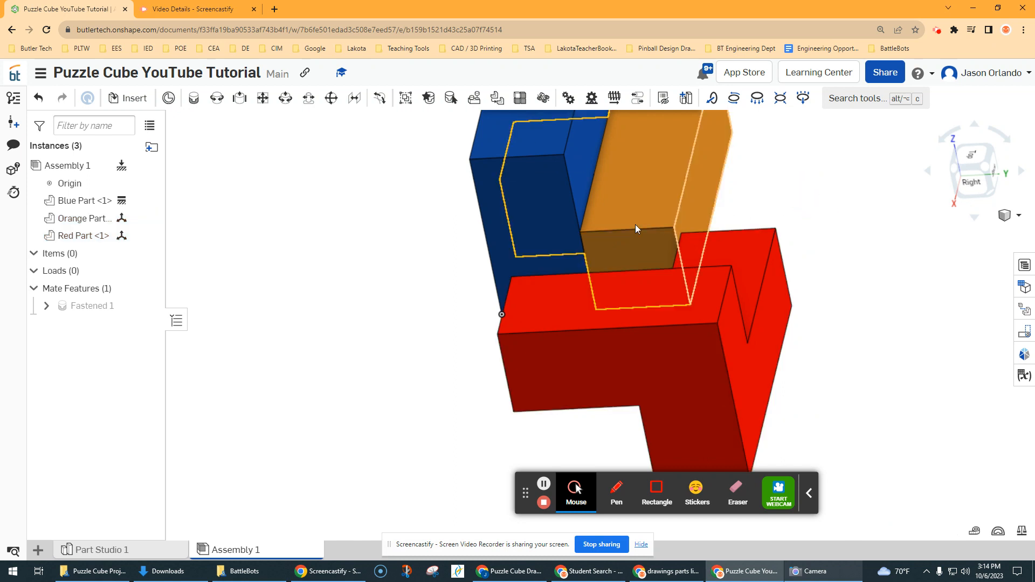
{"action": "left_click", "coordinate": [618, 232]}
{"action": "left_click", "coordinate": [848, 170]}
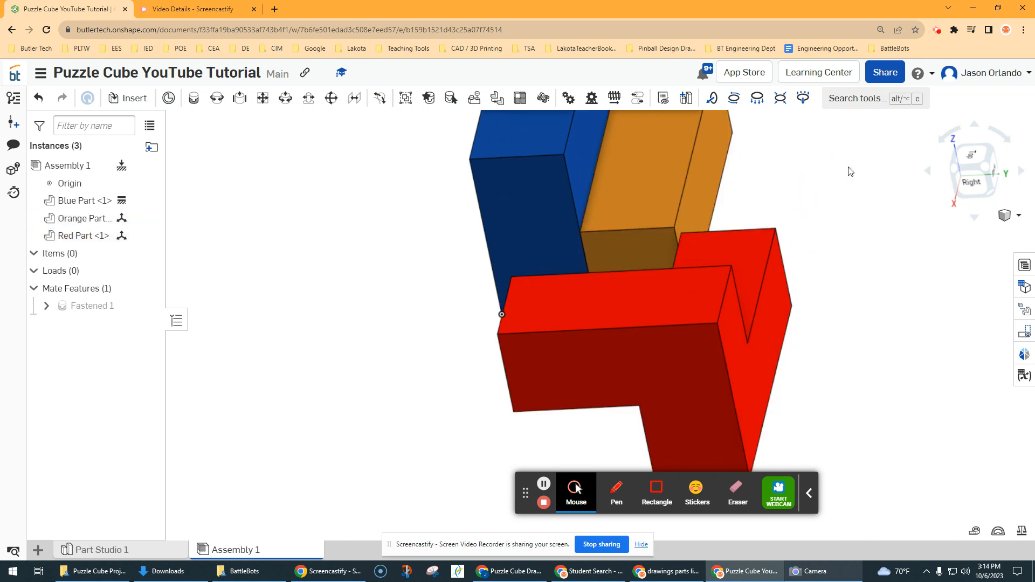
{"action": "left_click", "coordinate": [577, 330]}
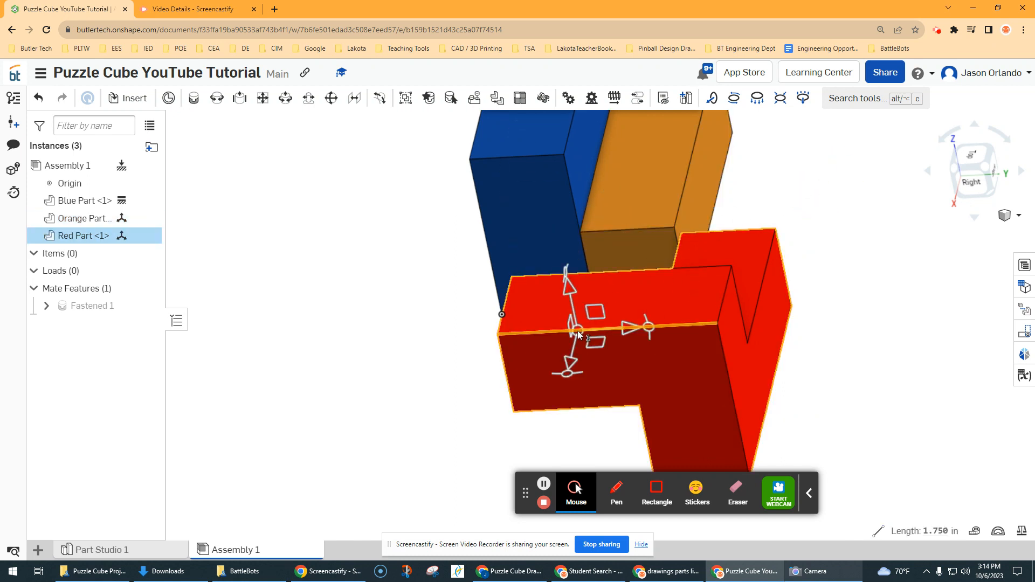
{"action": "left_click", "coordinate": [798, 226]}
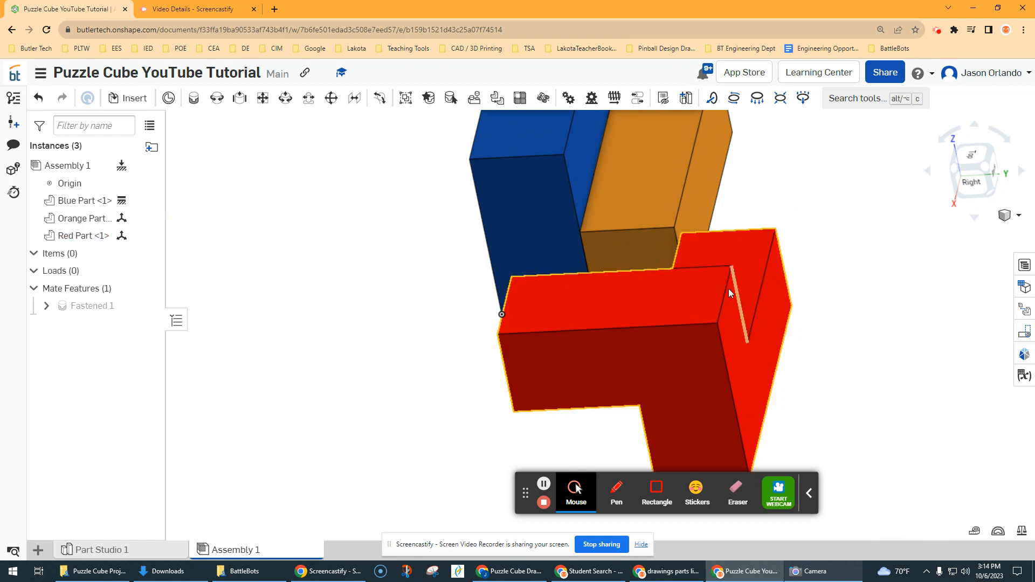
From the back view, slide the red part sideways until its ends line up with the blue and orange parts
{"action": "right_click_drag", "start_coordinate": [820, 205], "coordinate": [684, 247]}
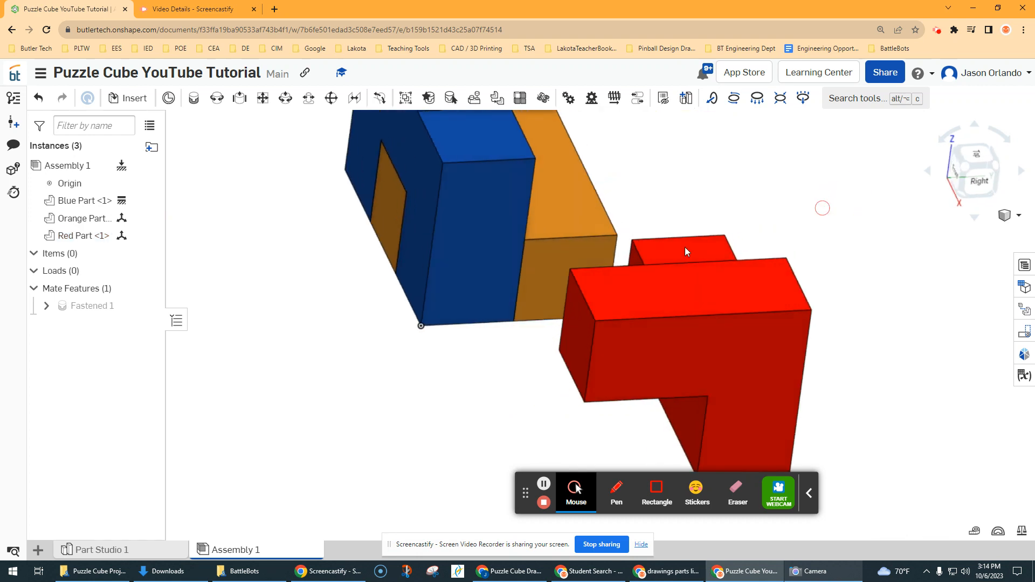
{"action": "right_click_drag", "start_coordinate": [613, 359], "coordinate": [833, 288]}
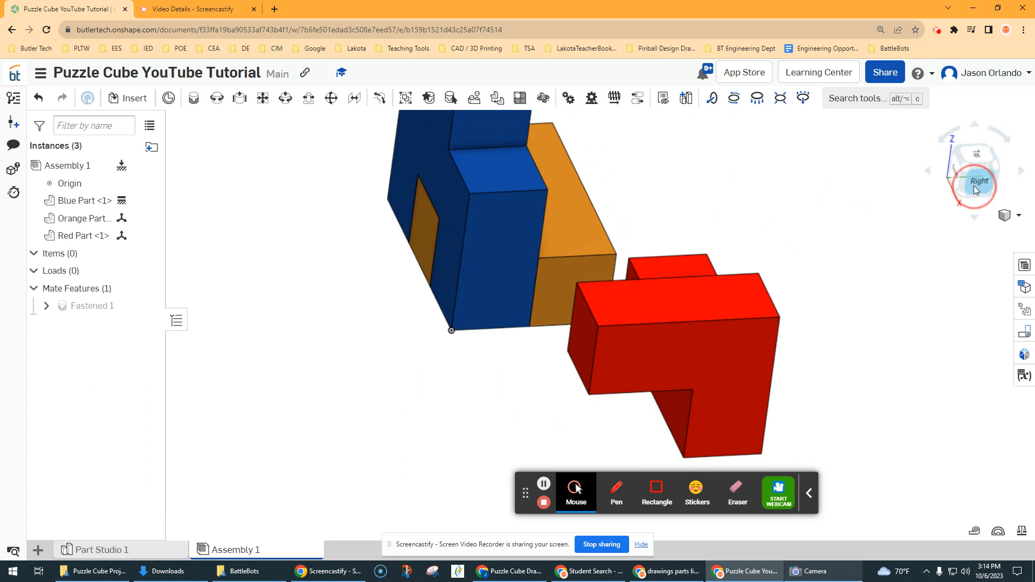
{"action": "left_click", "coordinate": [954, 186]}
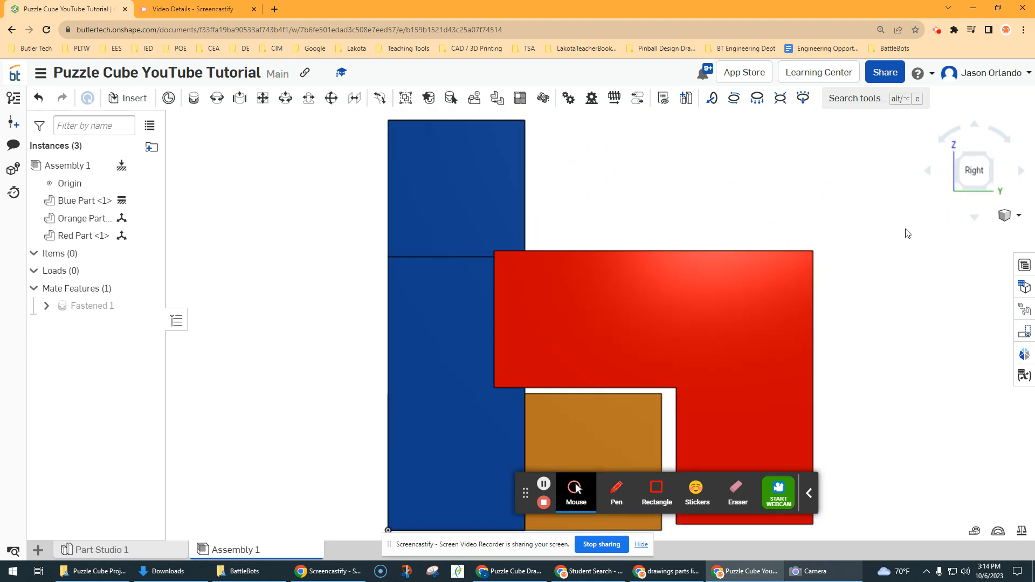
{"action": "right_click_drag", "start_coordinate": [927, 272], "coordinate": [866, 278]}
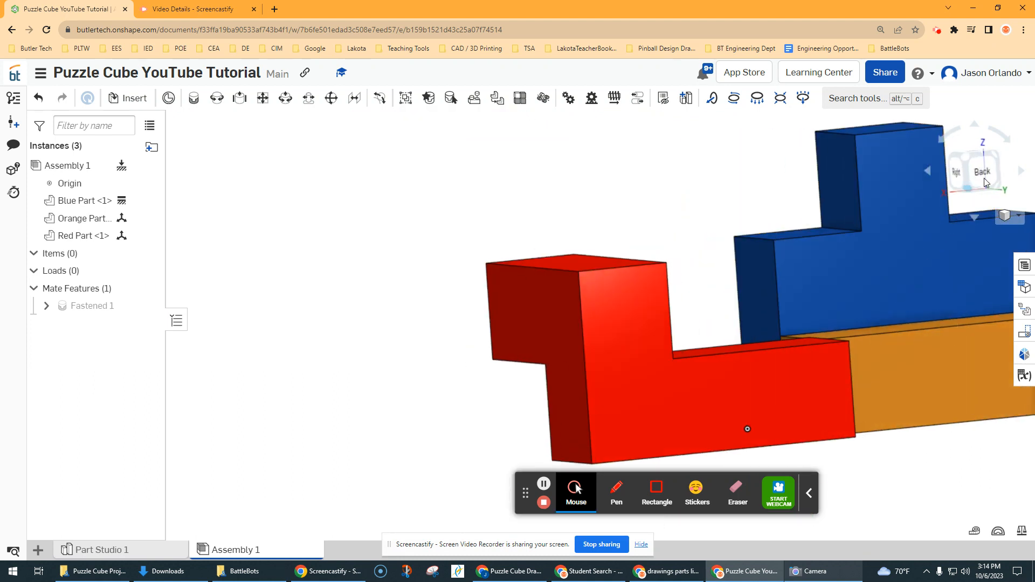
{"action": "left_click", "coordinate": [983, 178]}
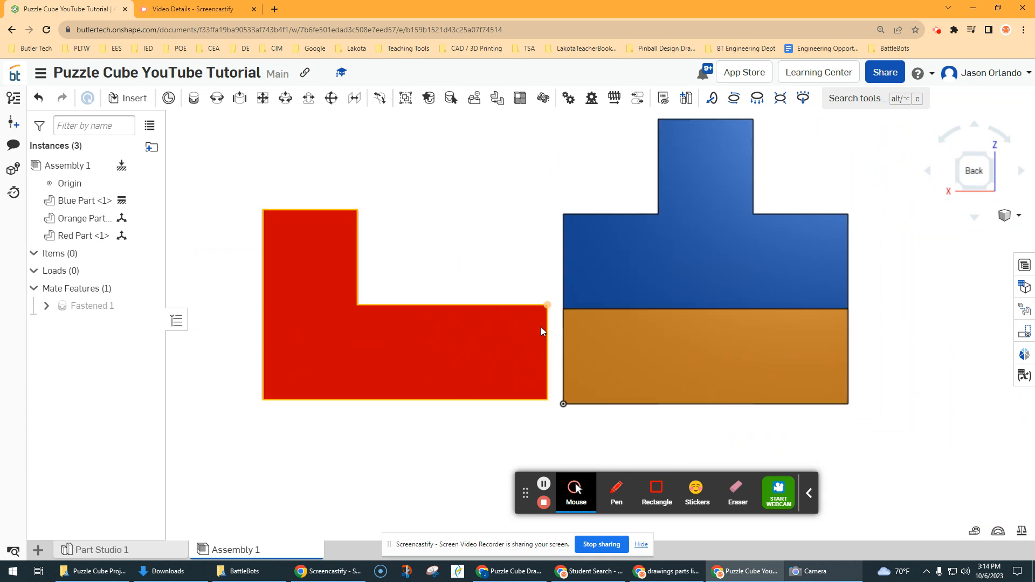
{"action": "left_click", "coordinate": [552, 341]}
{"action": "left_click_drag", "start_coordinate": [567, 342], "coordinate": [779, 347]}
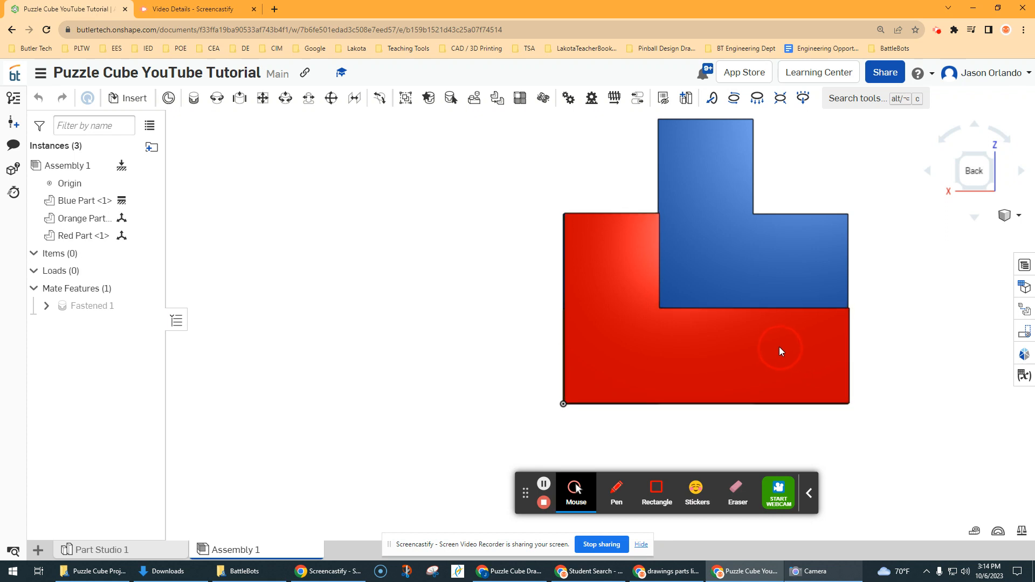
Examine the red part's overlap with the blue part, and check the depth of its Extrude 10 in Part Studio 1
{"action": "right_click_drag", "start_coordinate": [457, 305], "coordinate": [513, 316]}
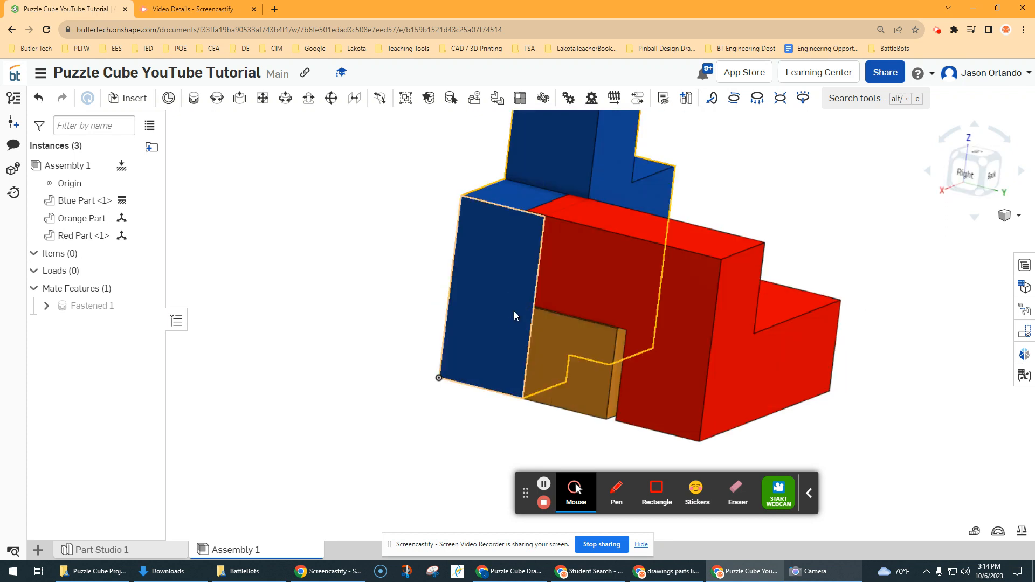
{"action": "right_click_drag", "start_coordinate": [820, 264], "coordinate": [654, 287]}
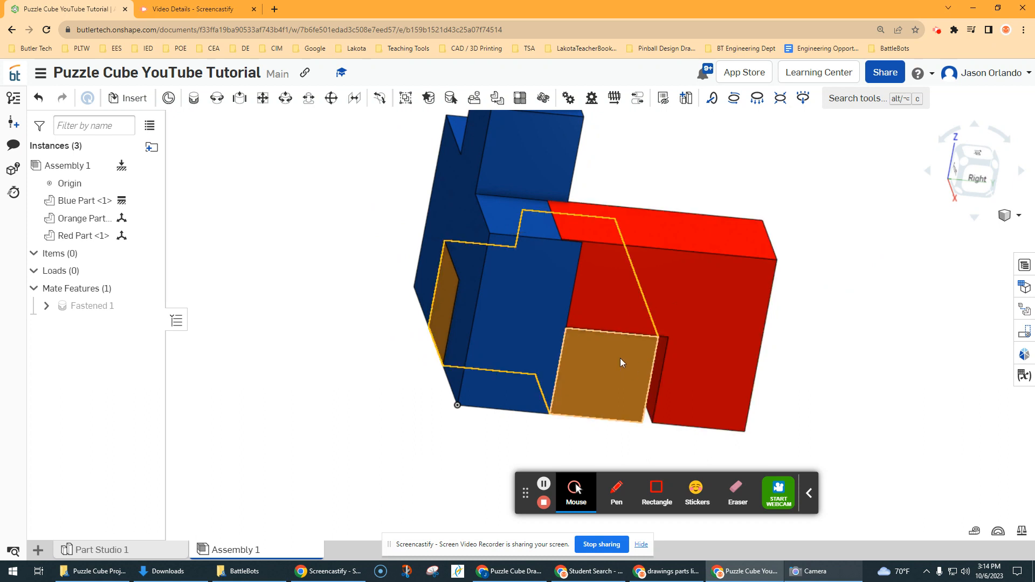
{"action": "scroll", "coordinate": [660, 350], "scroll_direction": "up", "scroll_amount": 3}
{"action": "scroll", "coordinate": [598, 280], "scroll_direction": "down", "scroll_amount": 3}
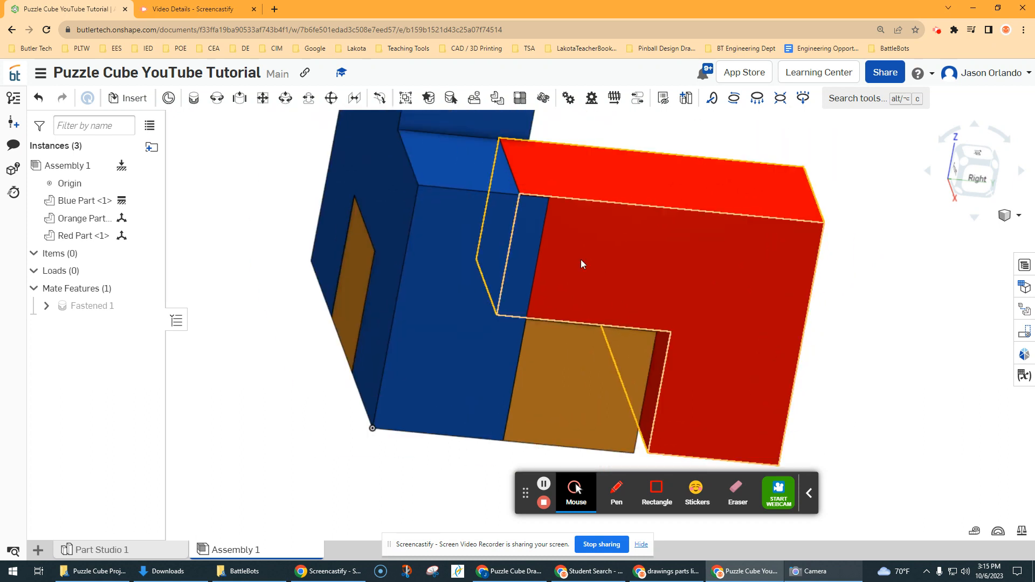
{"action": "scroll", "coordinate": [549, 224], "scroll_direction": "down", "scroll_amount": 3}
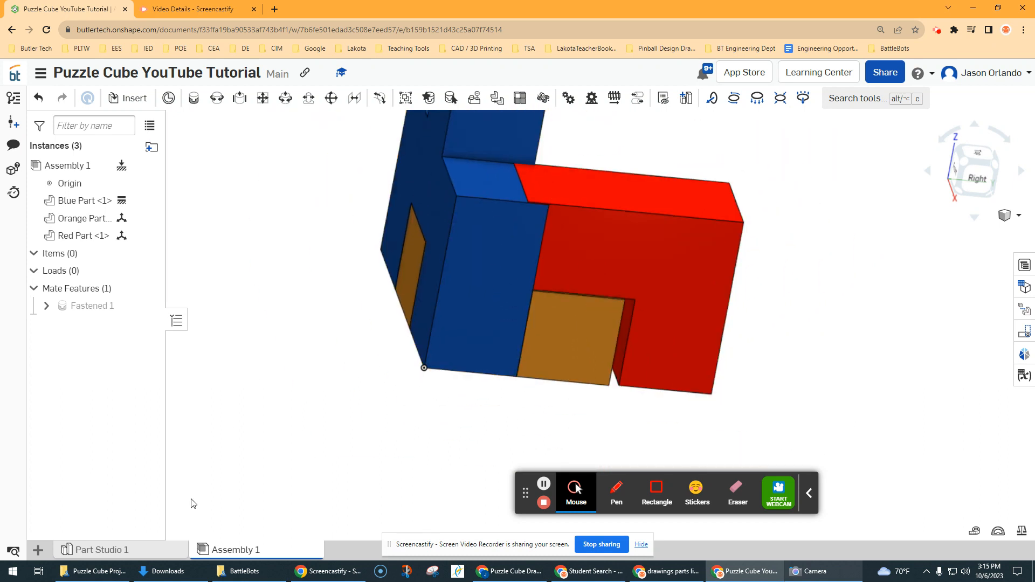
{"action": "left_click", "coordinate": [118, 548]}
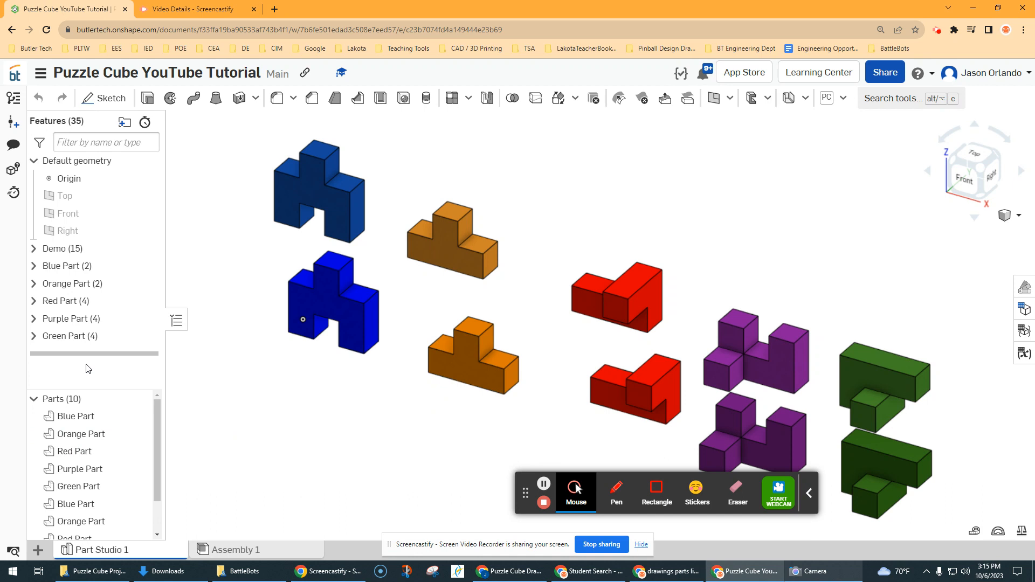
{"action": "left_click", "coordinate": [34, 301]}
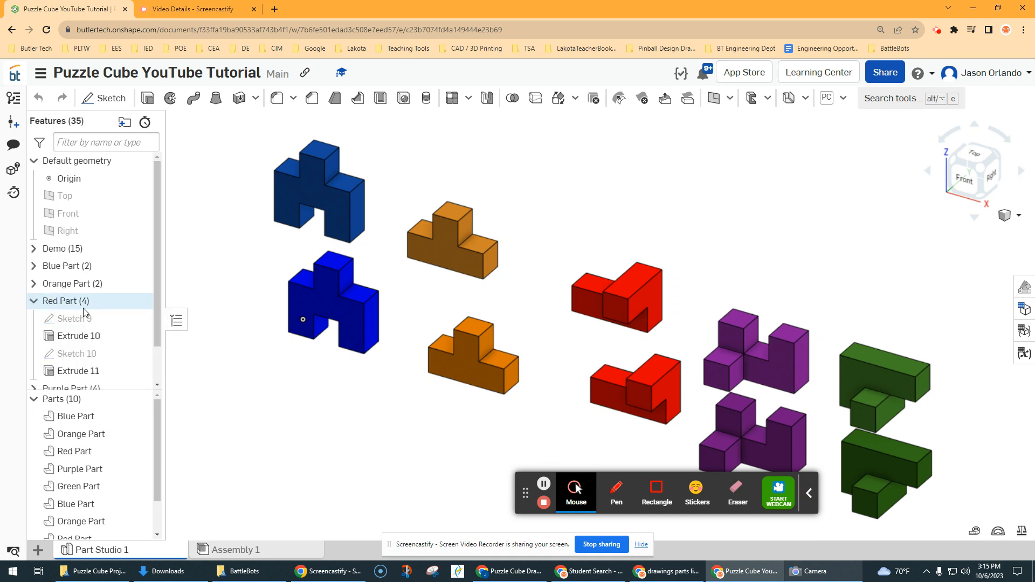
{"action": "double_click", "coordinate": [80, 335]}
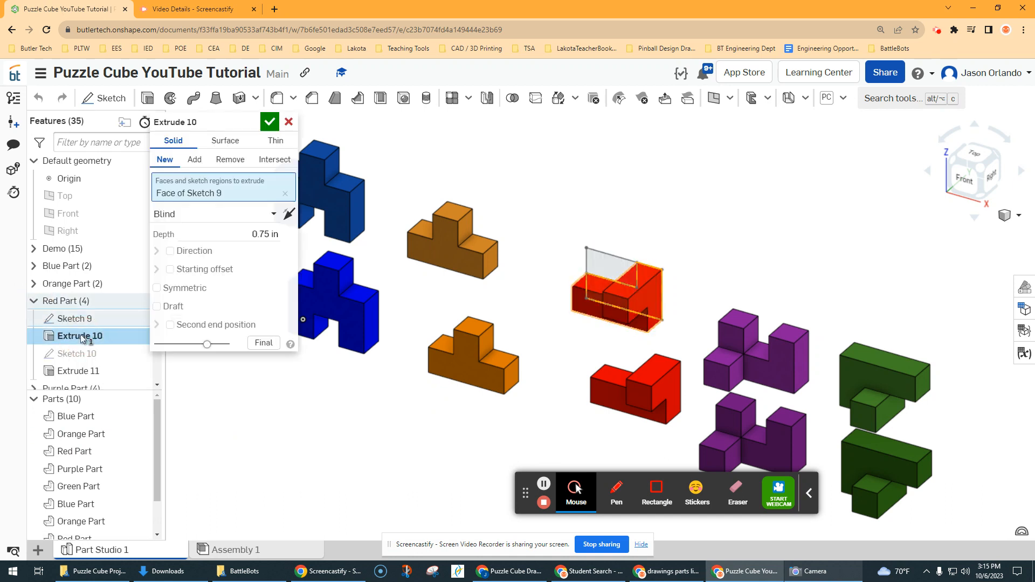
{"action": "left_click", "coordinate": [270, 122]}
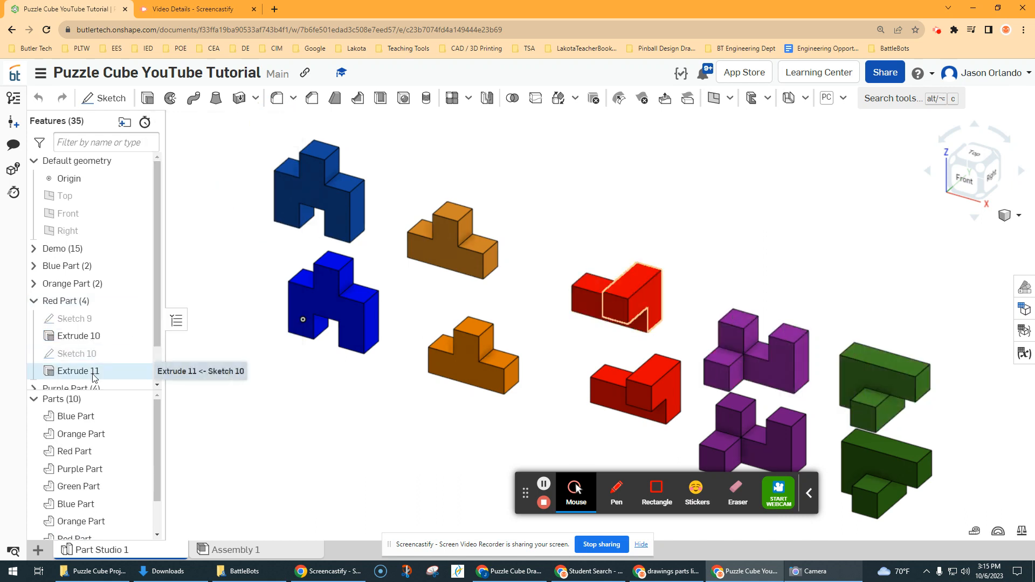
Reduce the depth of the Red Part's Extrude 11, accept the edit, and return to Assembly 1
{"action": "double_click", "coordinate": [81, 371]}
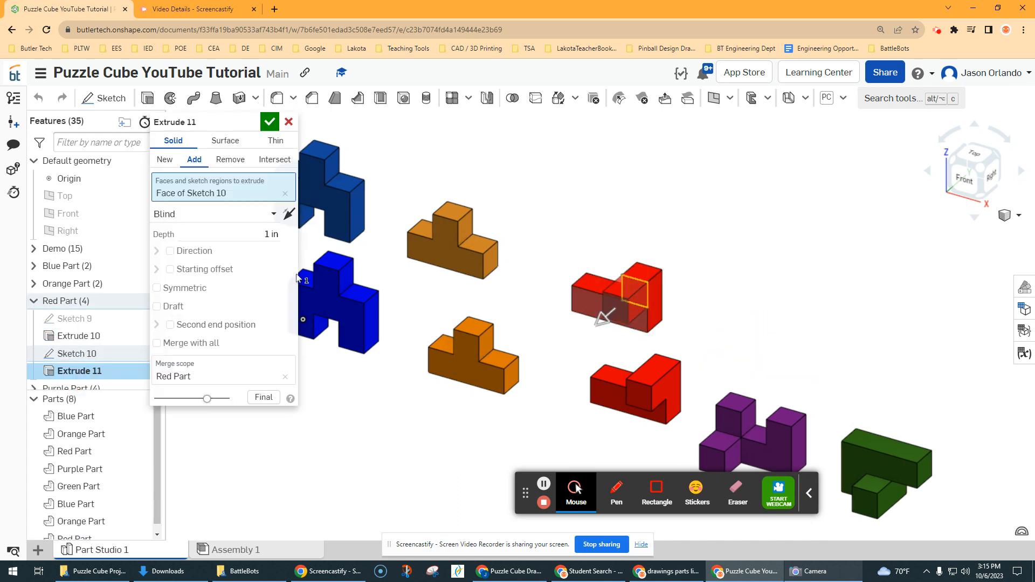
{"action": "left_click", "coordinate": [255, 229]}
{"action": "left_click", "coordinate": [272, 125]}
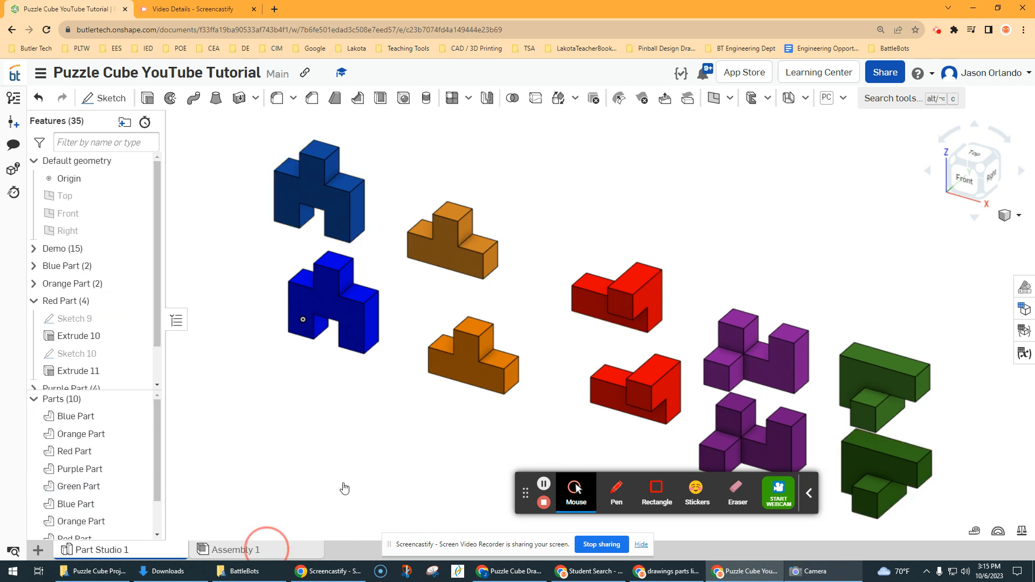
{"action": "left_click", "coordinate": [266, 549]}
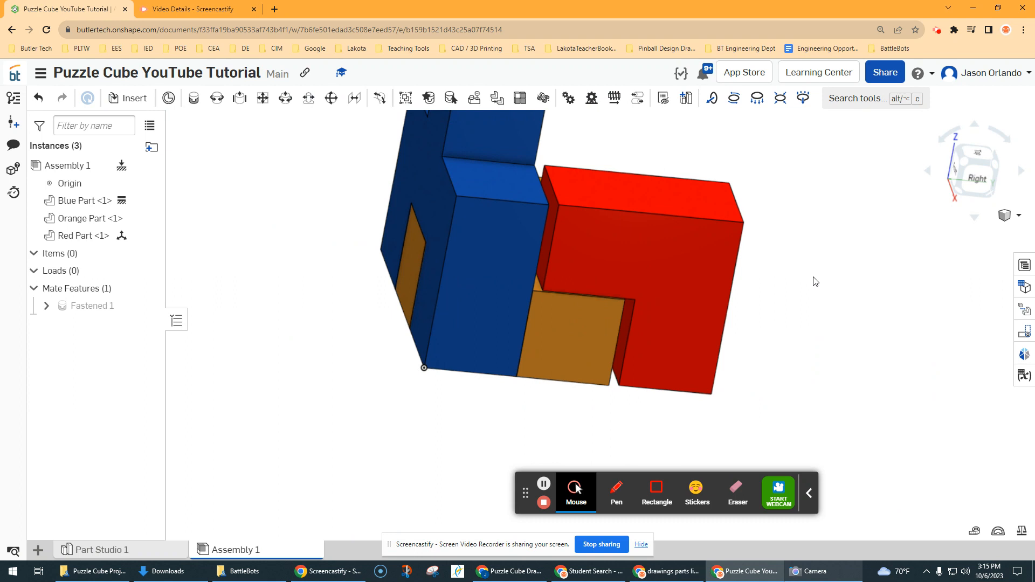
Inspect the gap between the orange and red parts, and rename the Fastened 1 mate with a name starting "Fastened Orange"
{"action": "scroll", "coordinate": [774, 302], "scroll_direction": "up", "scroll_amount": 5}
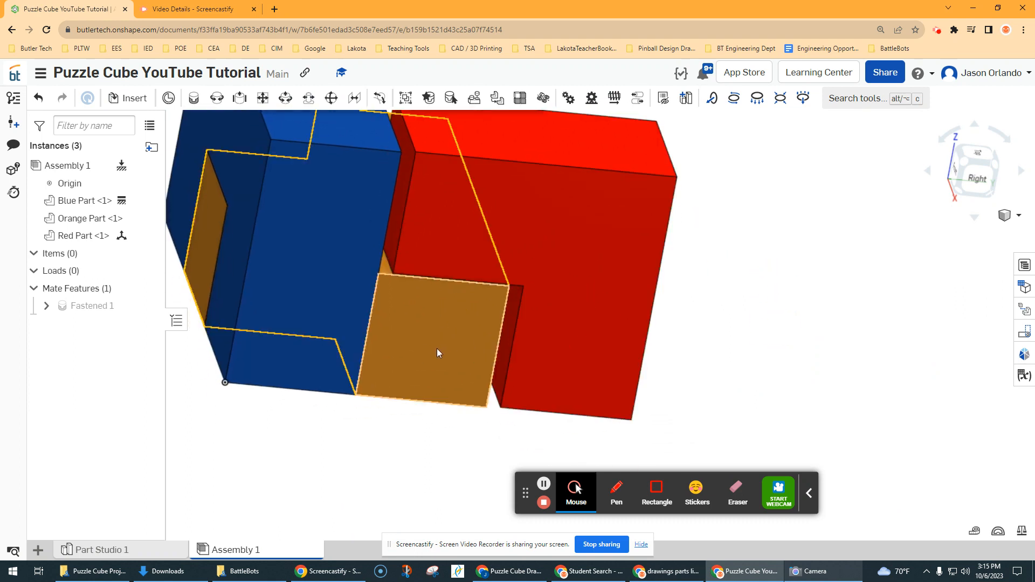
{"action": "scroll", "coordinate": [490, 418], "scroll_direction": "up", "scroll_amount": 5}
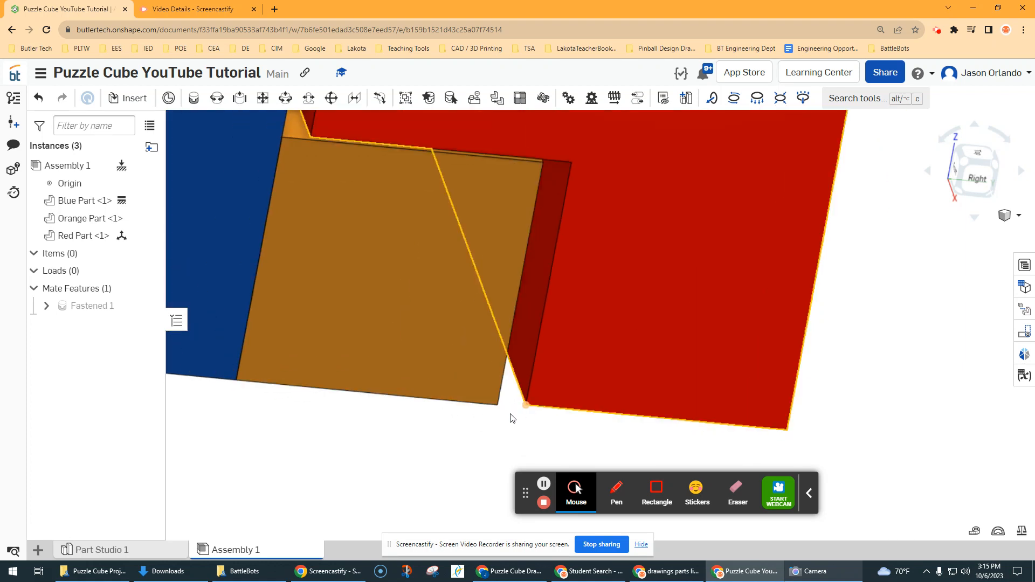
{"action": "scroll", "coordinate": [511, 418], "scroll_direction": "down", "scroll_amount": 5}
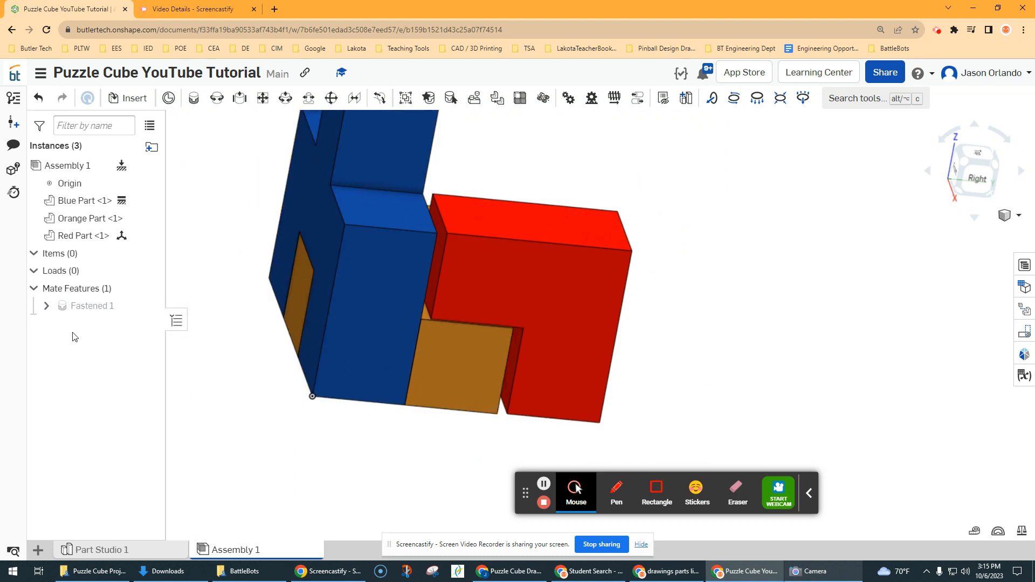
{"action": "right_click", "coordinate": [103, 310]}
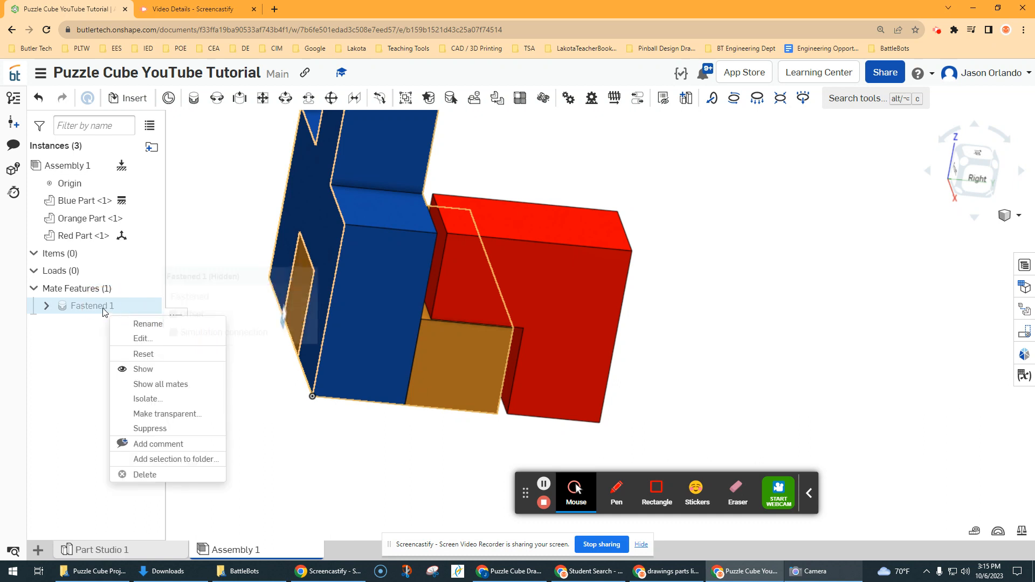
{"action": "left_click", "coordinate": [148, 323]}
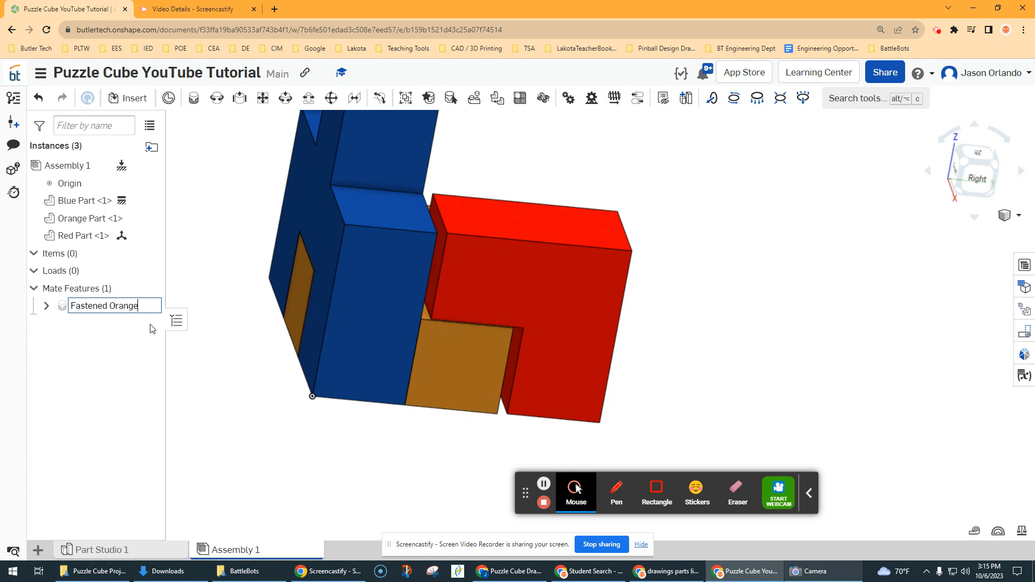
{"action": "key", "text": "Escape"}
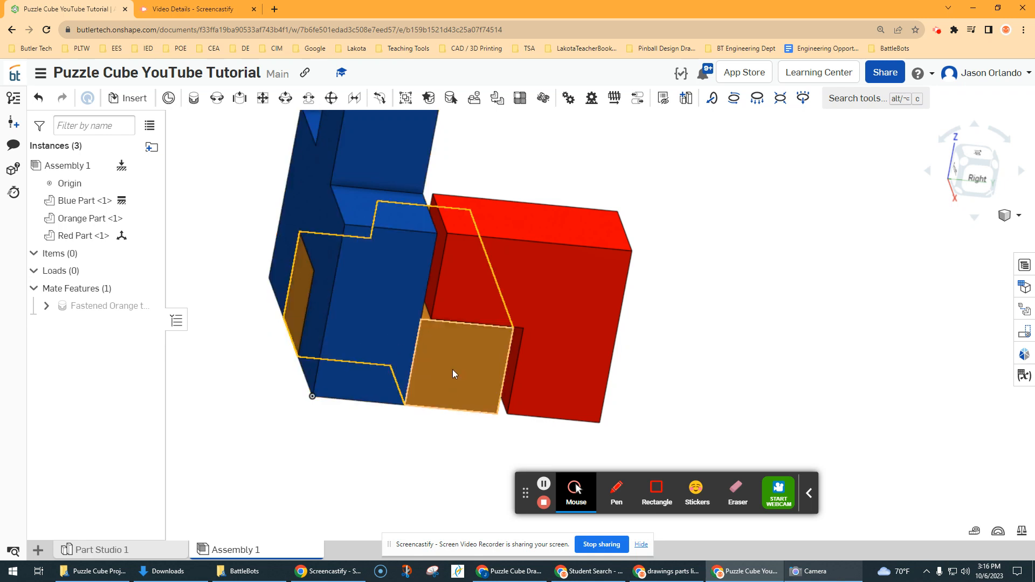
Try to move the fastened orange part, and slide the red part slightly closer to it
{"action": "left_click_drag", "start_coordinate": [452, 370], "coordinate": [474, 456]}
{"action": "left_click_drag", "start_coordinate": [467, 400], "coordinate": [477, 480]}
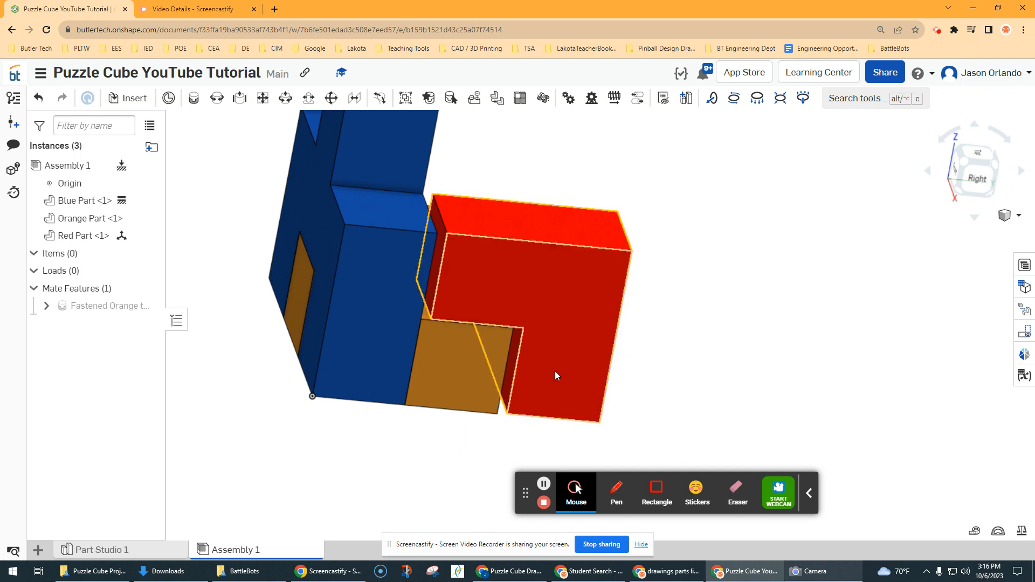
{"action": "left_click_drag", "start_coordinate": [619, 383], "coordinate": [550, 374]}
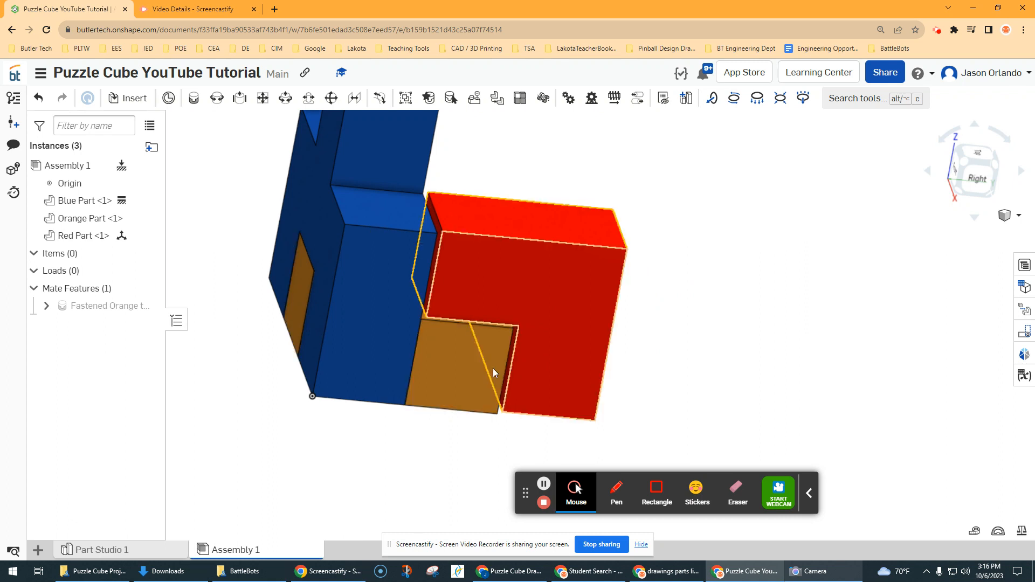
Fasten the red part to the orange part at the adjacent lower corners of their end faces, and cancel the additional fastened mate
{"action": "scroll", "coordinate": [501, 445], "scroll_direction": "up", "scroll_amount": 5}
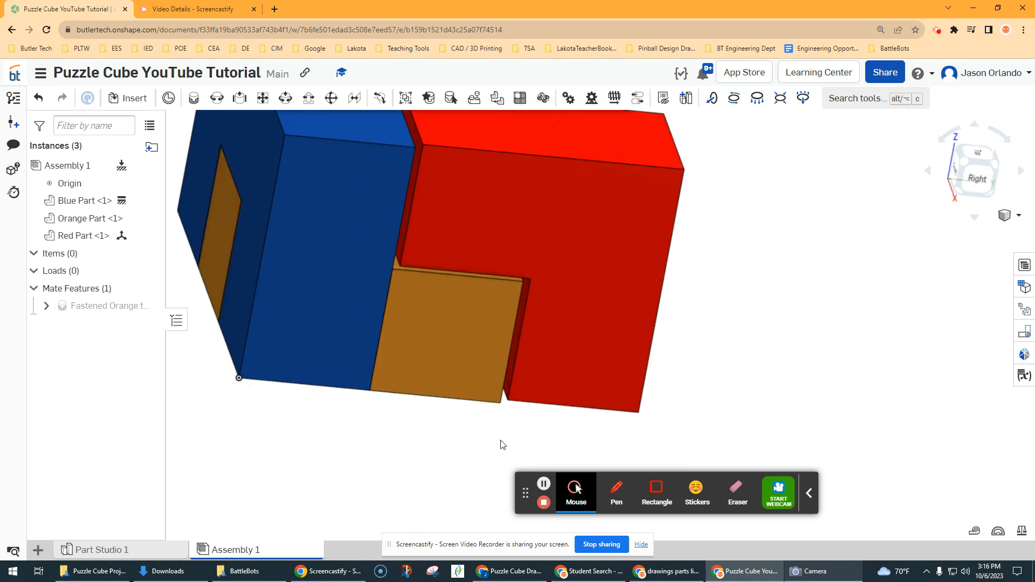
{"action": "left_click", "coordinate": [195, 99]}
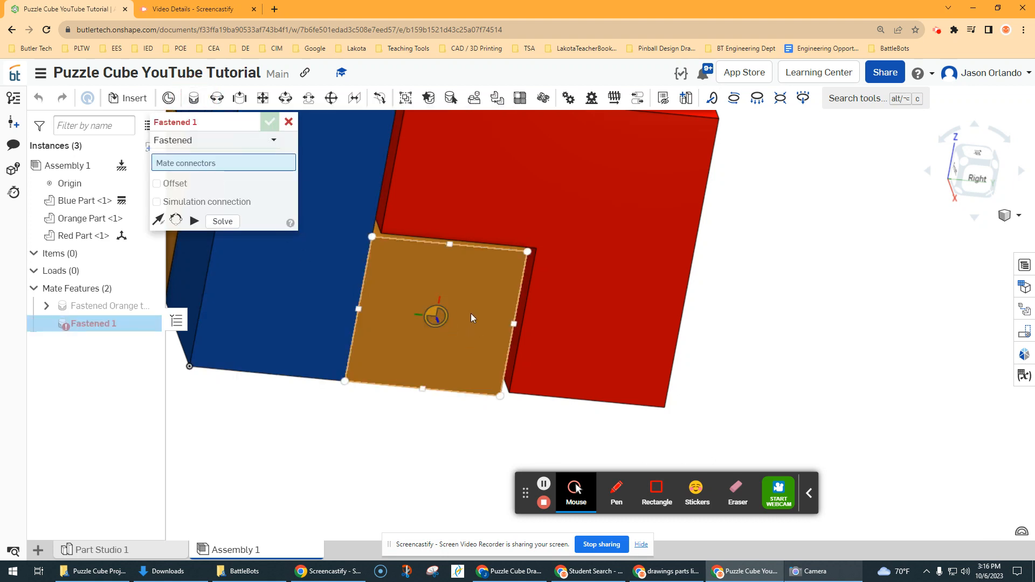
{"action": "left_click", "coordinate": [486, 374]}
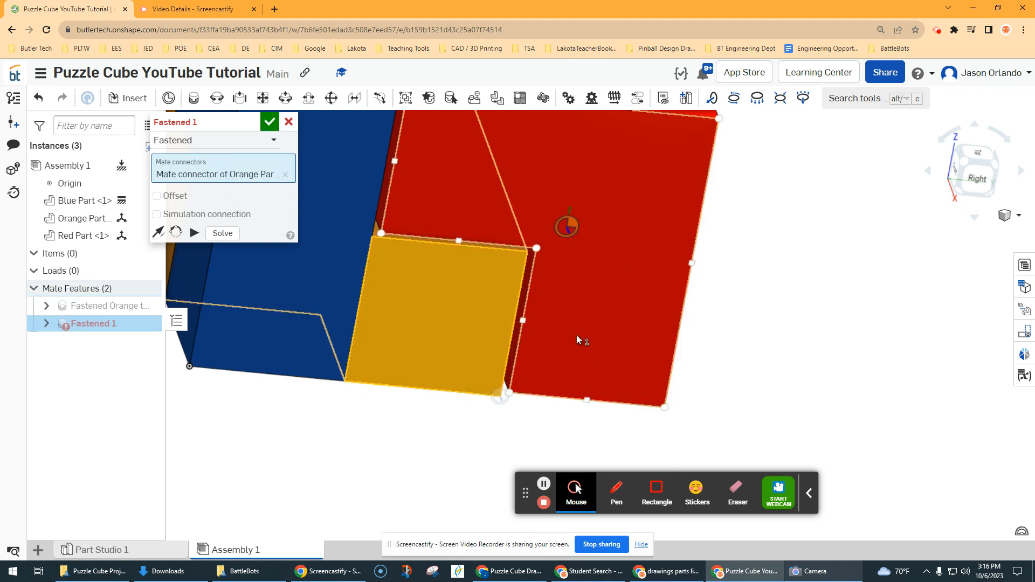
{"action": "left_click", "coordinate": [538, 375]}
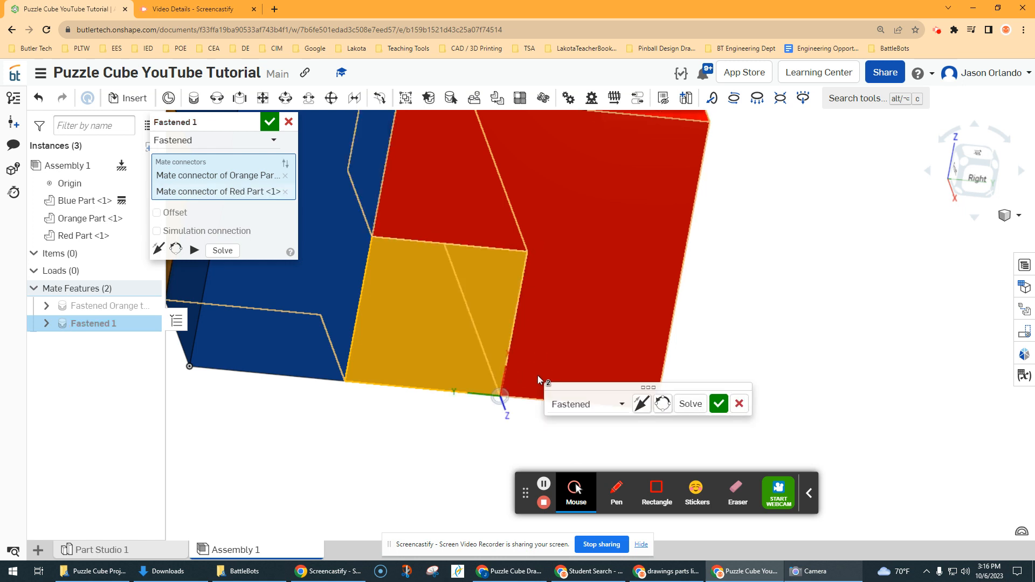
{"action": "left_click", "coordinate": [719, 404]}
{"action": "scroll", "coordinate": [724, 412], "scroll_direction": "down", "scroll_amount": 4}
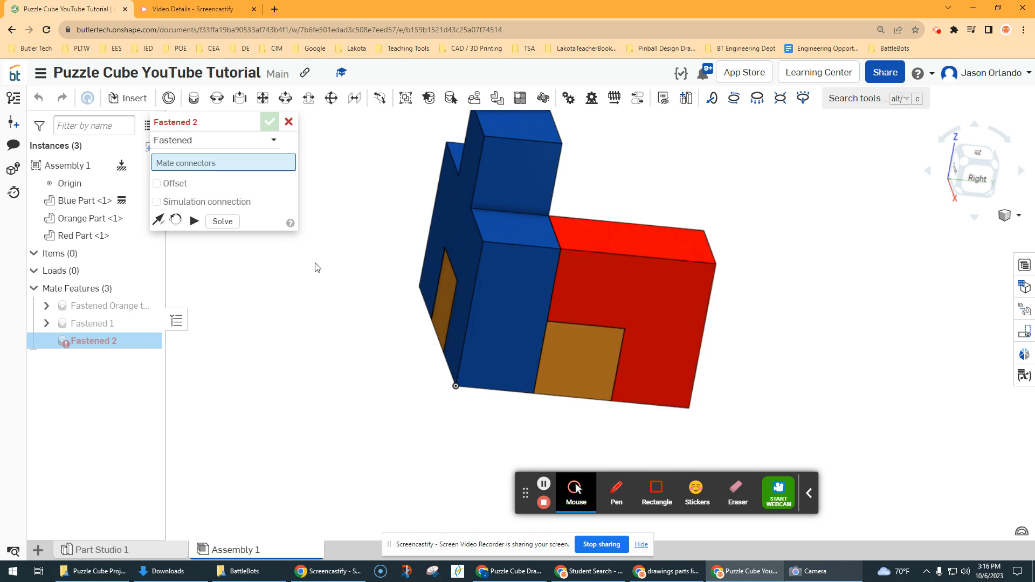
{"action": "left_click", "coordinate": [288, 122]}
{"action": "left_click", "coordinate": [326, 263]}
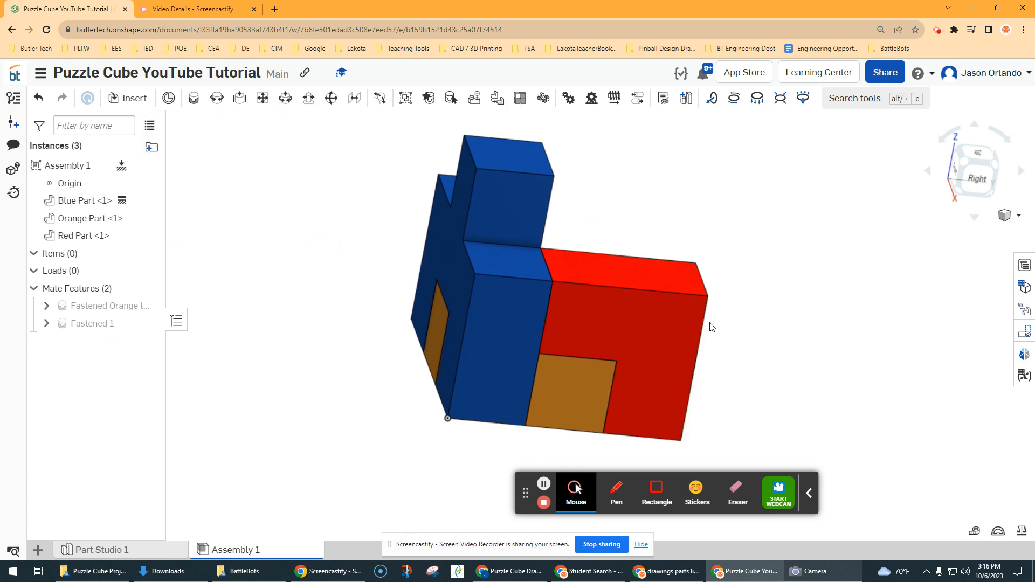
Check the fastened assembly by trying to move the blue part and selecting the red part, and clear the selection
{"action": "left_click", "coordinate": [726, 280]}
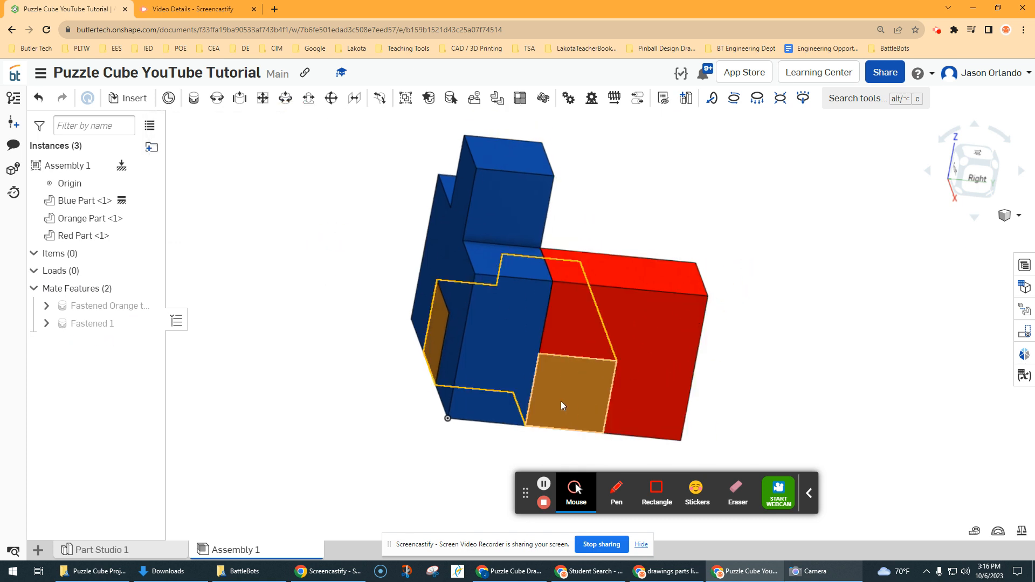
{"action": "mouse_move", "coordinate": [793, 296]}
{"action": "right_mouse_down"}
{"action": "mouse_move", "coordinate": [799, 291]}
{"action": "mouse_move", "coordinate": [760, 298]}
{"action": "mouse_move", "coordinate": [779, 286]}
{"action": "right_mouse_up"}
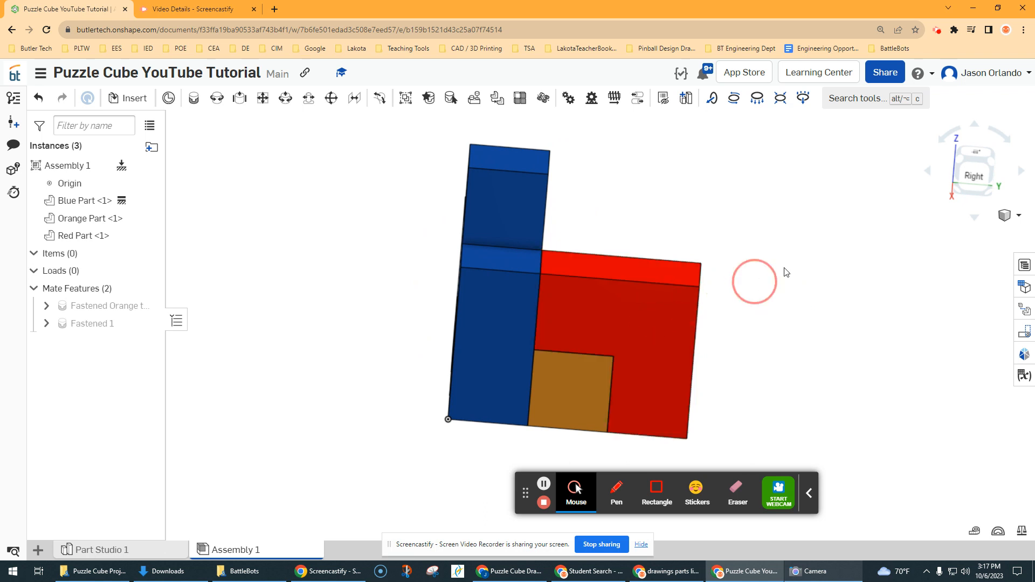
{"action": "left_click_drag", "start_coordinate": [496, 265], "coordinate": [359, 295]}
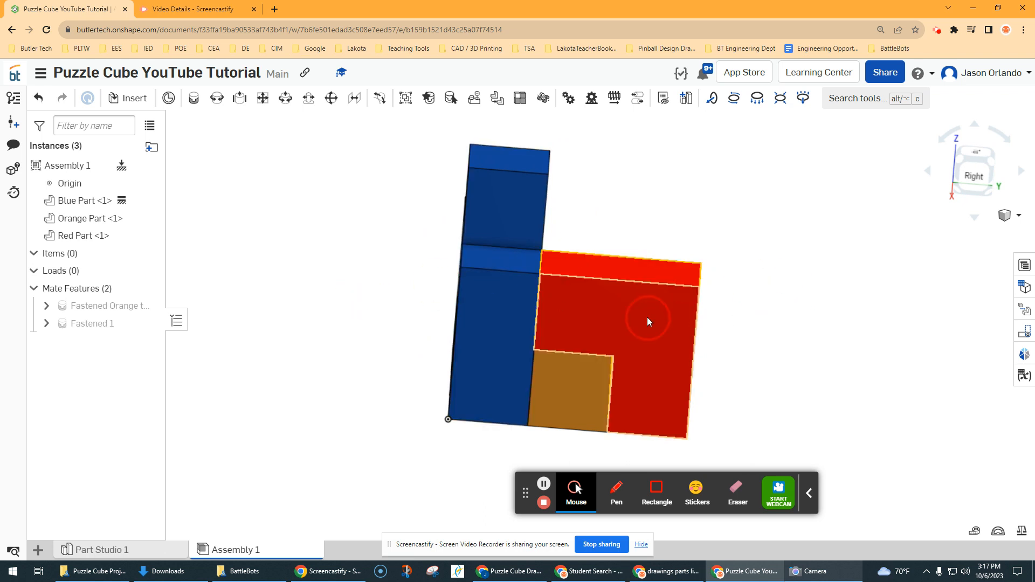
{"action": "left_click", "coordinate": [648, 319]}
{"action": "left_click", "coordinate": [757, 280]}
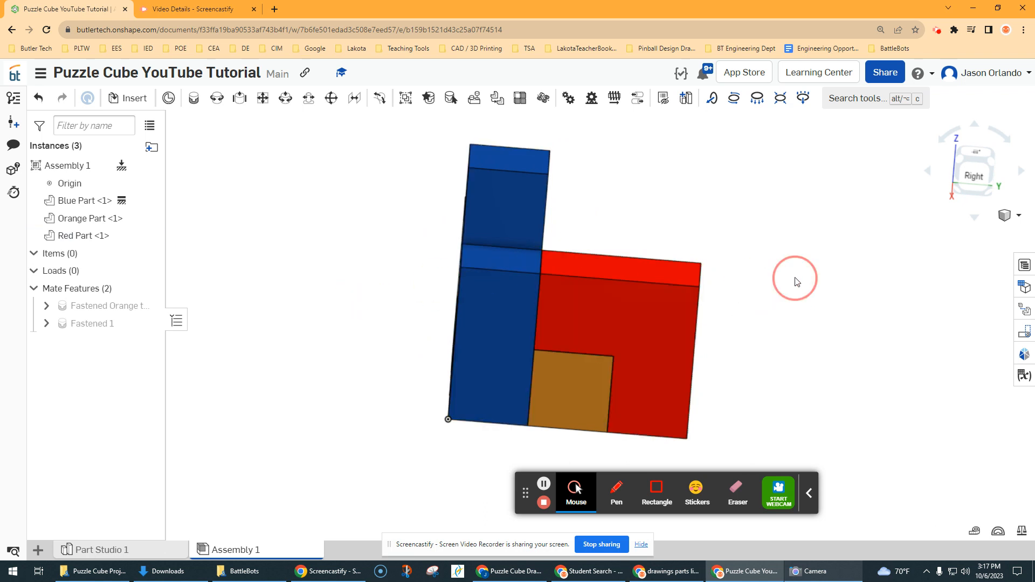
Check the red part's fastening by trying to rotate it about its horizontal axis, and clear the selection
{"action": "left_click", "coordinate": [689, 324]}
{"action": "right_click_drag", "start_coordinate": [809, 288], "coordinate": [799, 296]}
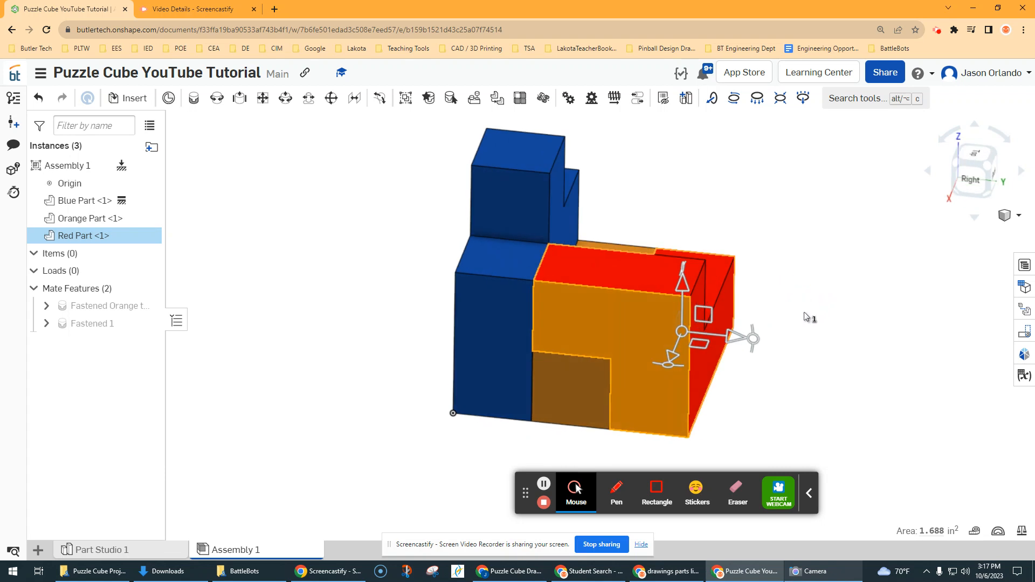
{"action": "left_click", "coordinate": [758, 338]}
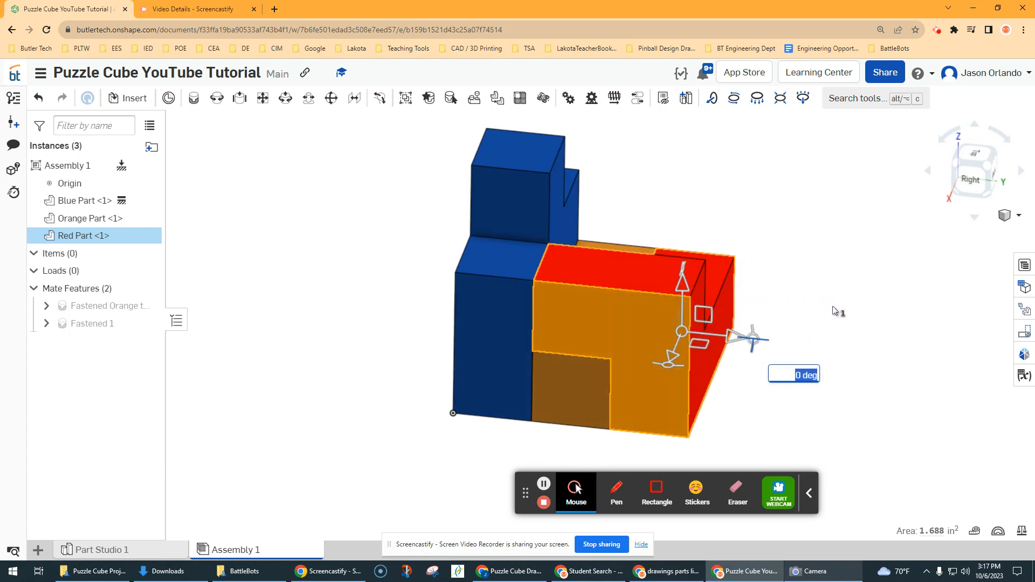
{"action": "left_click_drag", "start_coordinate": [754, 341], "coordinate": [750, 314]}
{"action": "left_click", "coordinate": [808, 312]}
{"action": "right_click_drag", "start_coordinate": [793, 305], "coordinate": [817, 311]}
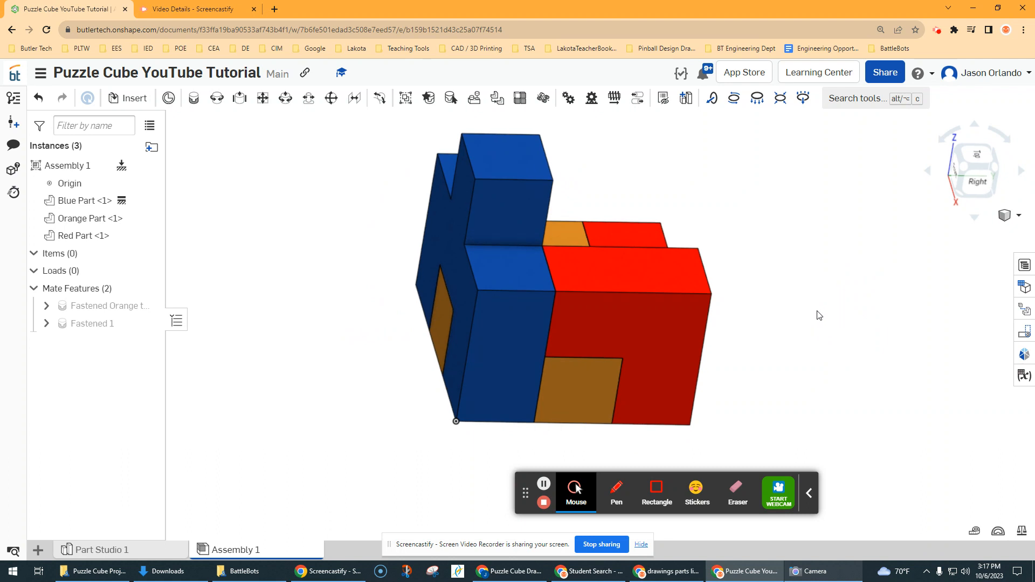
Consult the physical cube in the Camera app, and insert the second listed Green Part from Part Studio 1 beside the red part
{"action": "key", "text": "alt+Tab"}
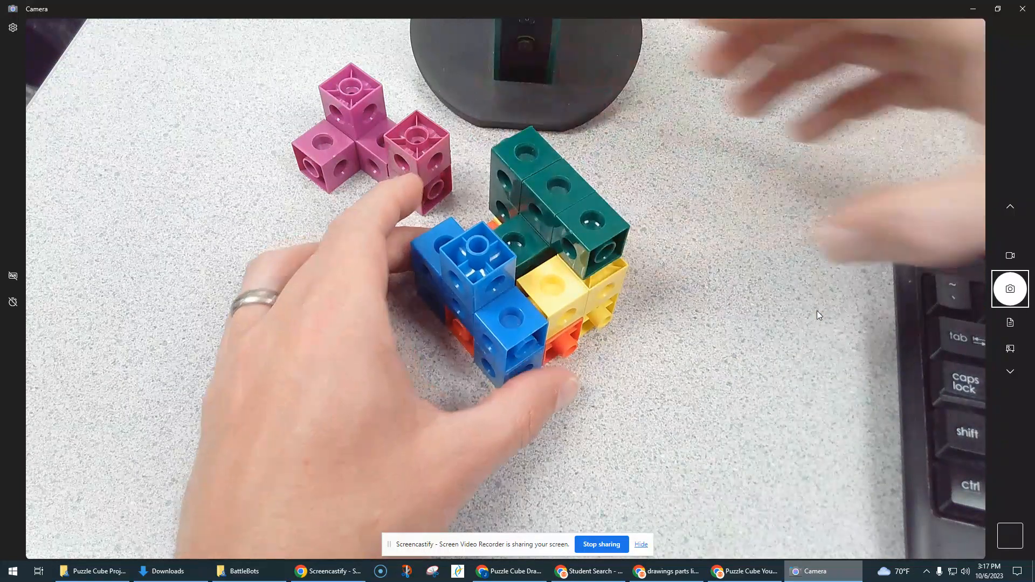
{"action": "key", "text": "alt+Tab"}
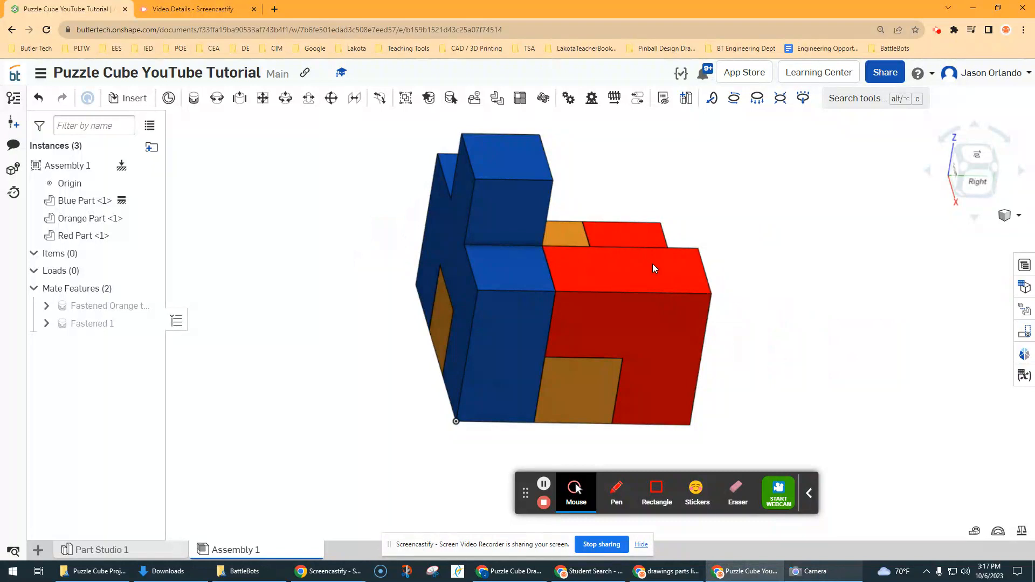
{"action": "left_click", "coordinate": [131, 99]}
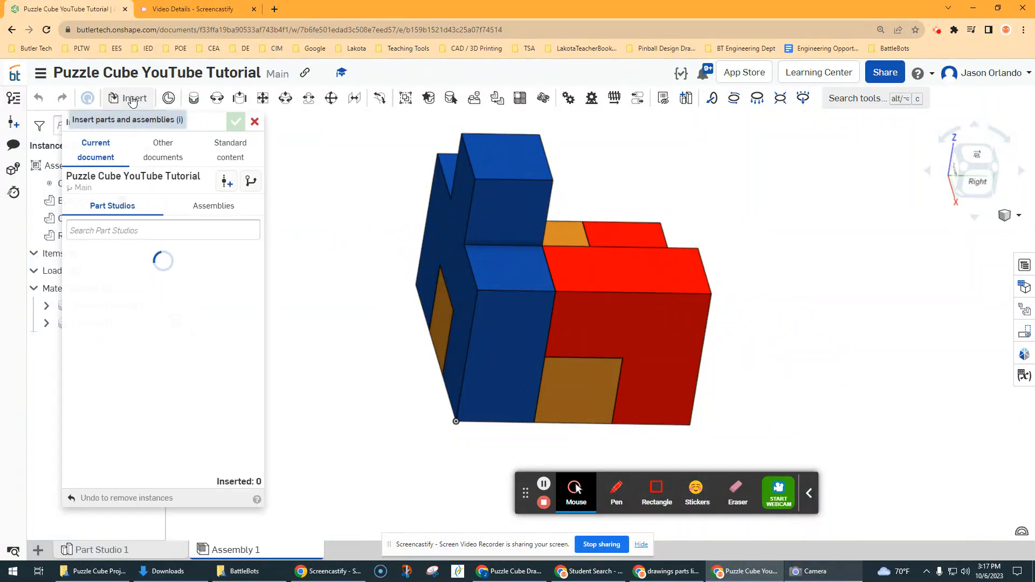
{"action": "left_click", "coordinate": [169, 397]}
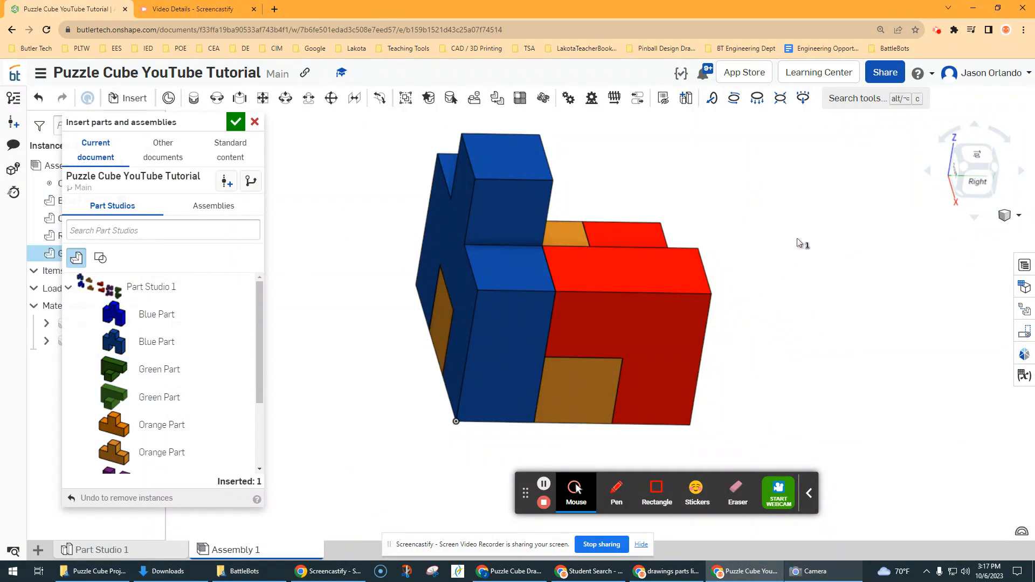
{"action": "left_click", "coordinate": [781, 233]}
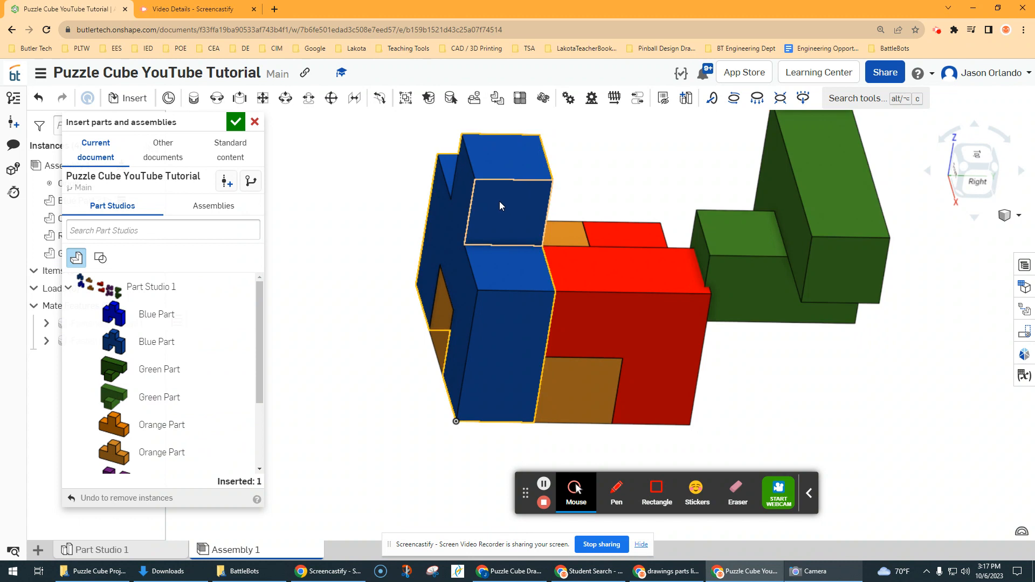
{"action": "left_click", "coordinate": [236, 122]}
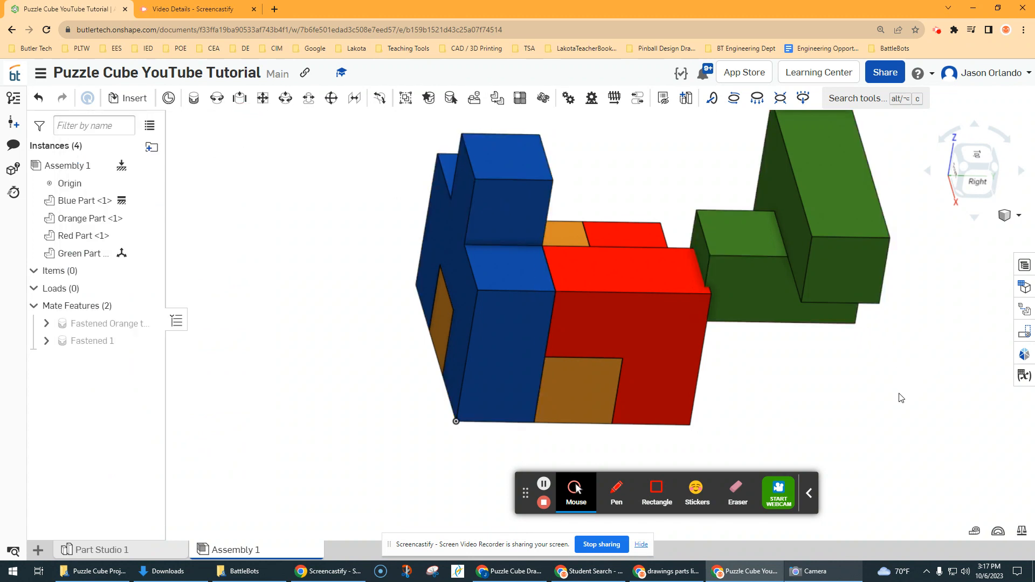
From the top view, move the green part about 0.71 in in the negative X direction
{"action": "right_click_drag", "start_coordinate": [898, 393], "coordinate": [900, 407]}
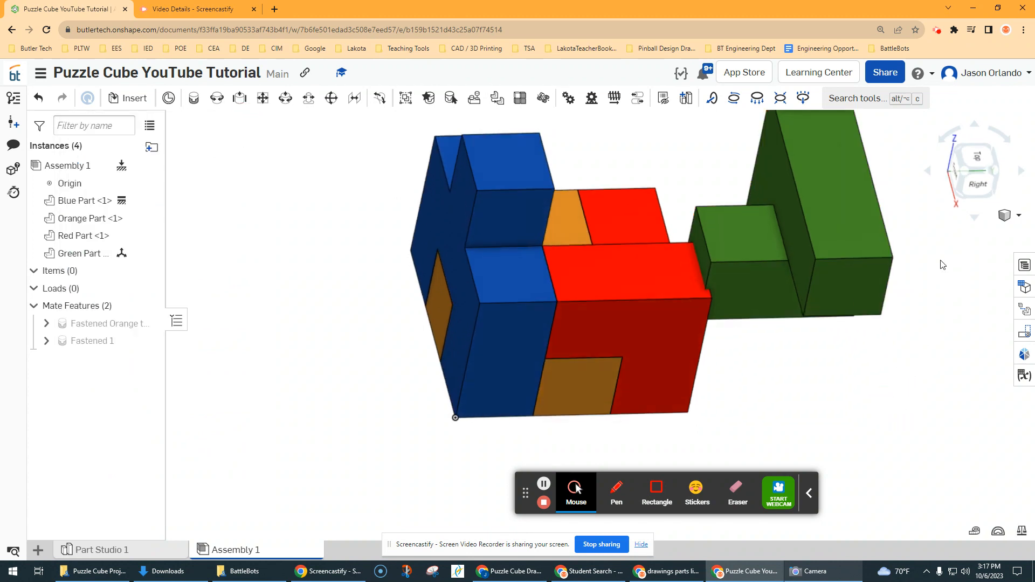
{"action": "left_click", "coordinate": [976, 158]}
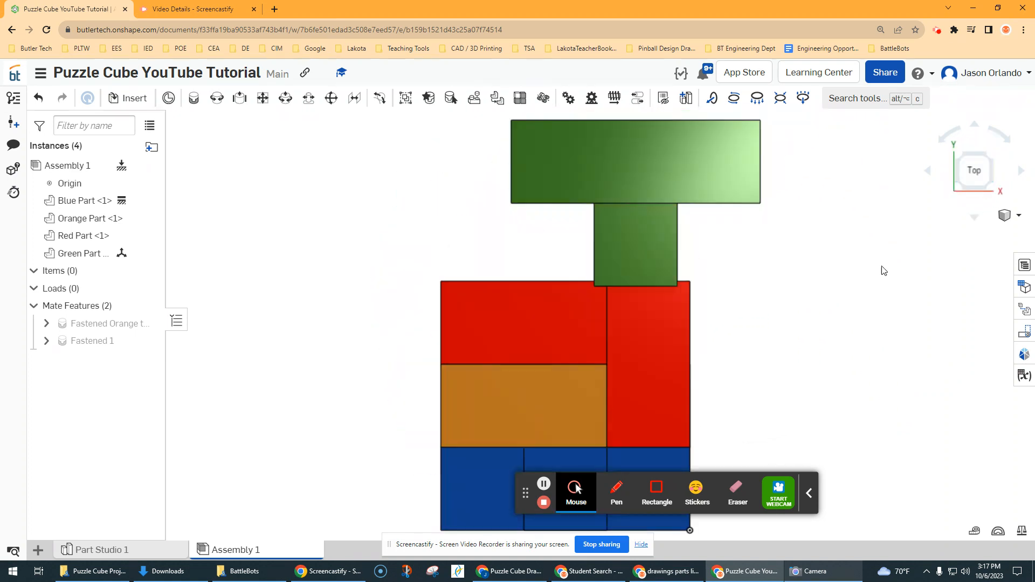
{"action": "scroll", "coordinate": [815, 274], "scroll_direction": "down", "scroll_amount": 2}
{"action": "scroll", "coordinate": [798, 232], "scroll_direction": "down", "scroll_amount": 2}
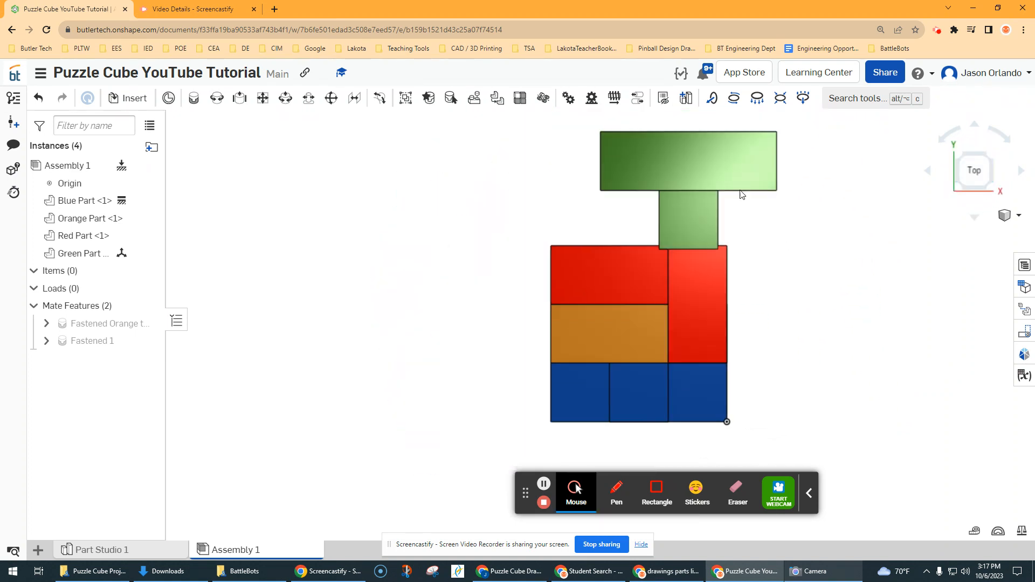
{"action": "left_click", "coordinate": [706, 166]}
{"action": "left_click_drag", "start_coordinate": [762, 165], "coordinate": [708, 166]}
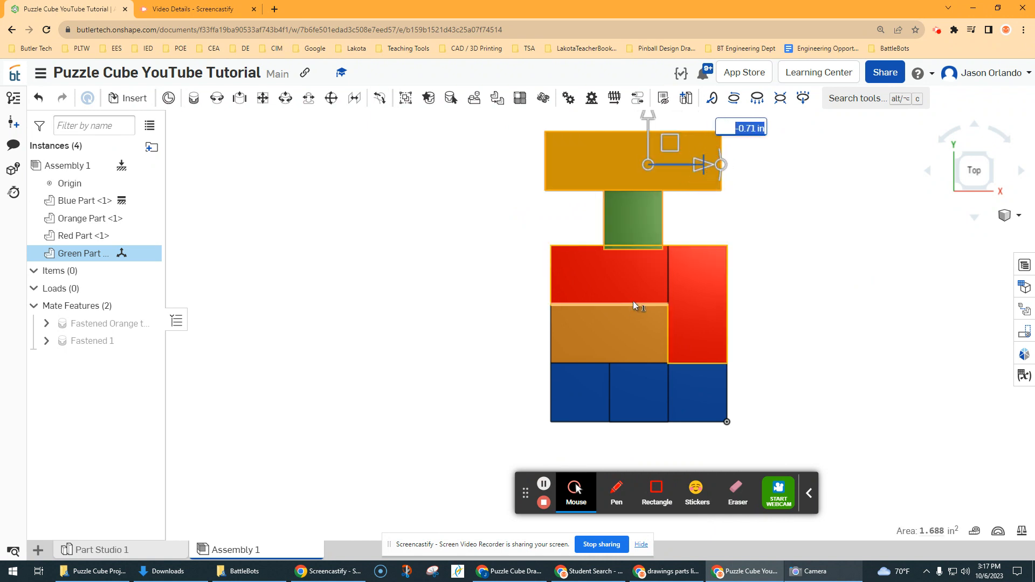
Compare with the physical cube in the Camera app, and move the green part about 1.4 in in the negative Y direction over the assembly
{"action": "key", "text": "alt+Tab"}
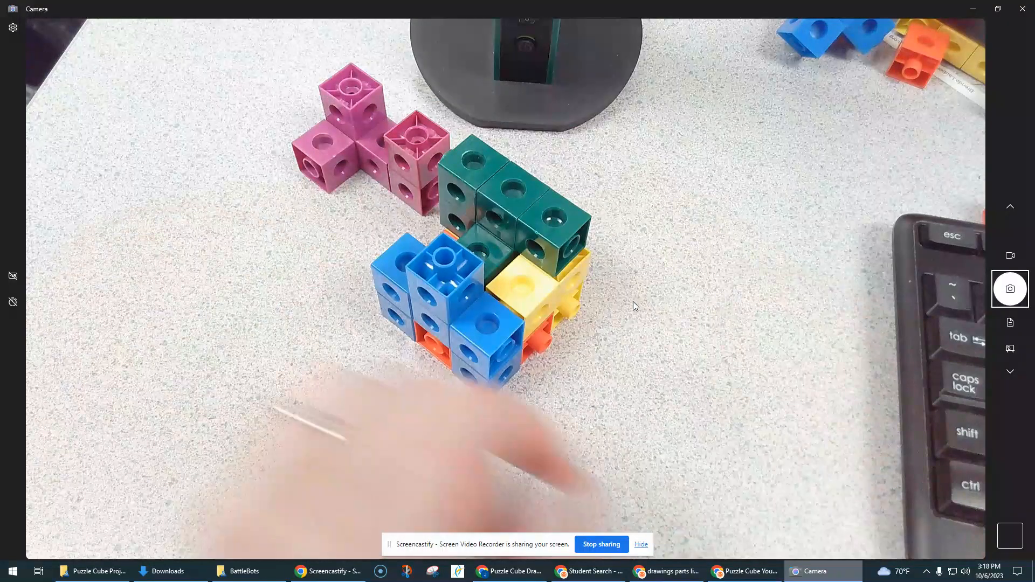
{"action": "key", "text": "alt+Tab"}
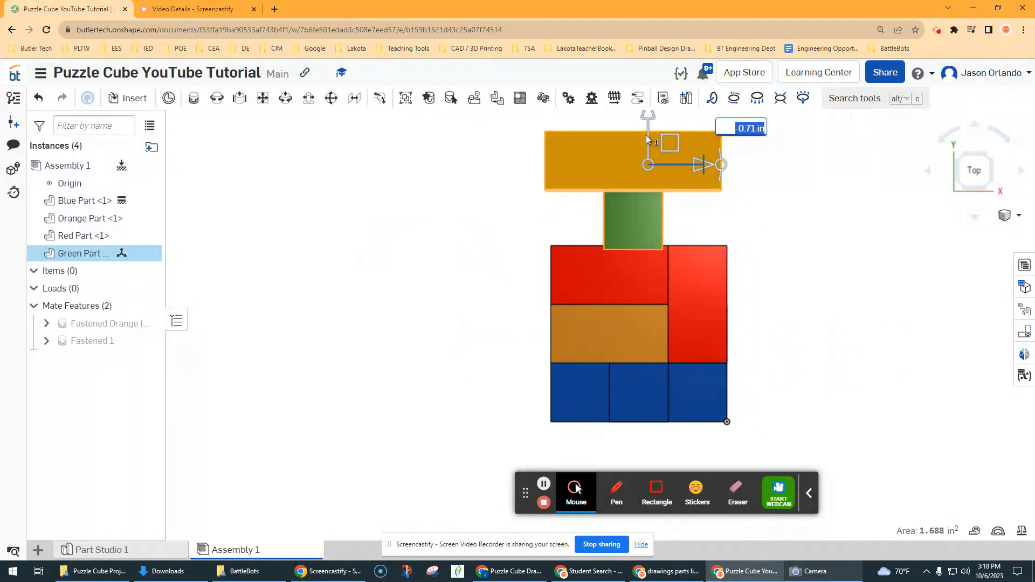
{"action": "left_click_drag", "start_coordinate": [647, 115], "coordinate": [654, 225]}
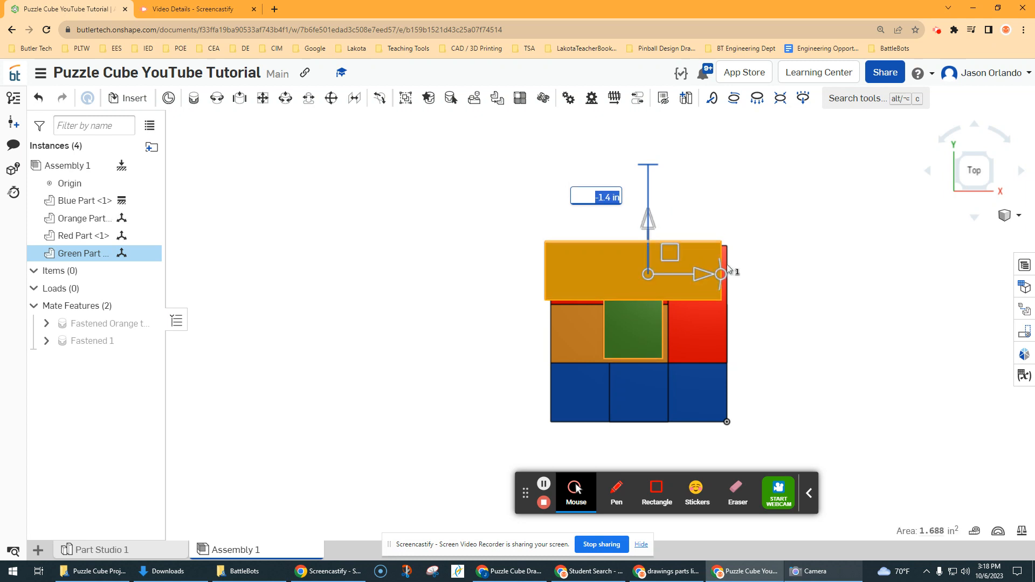